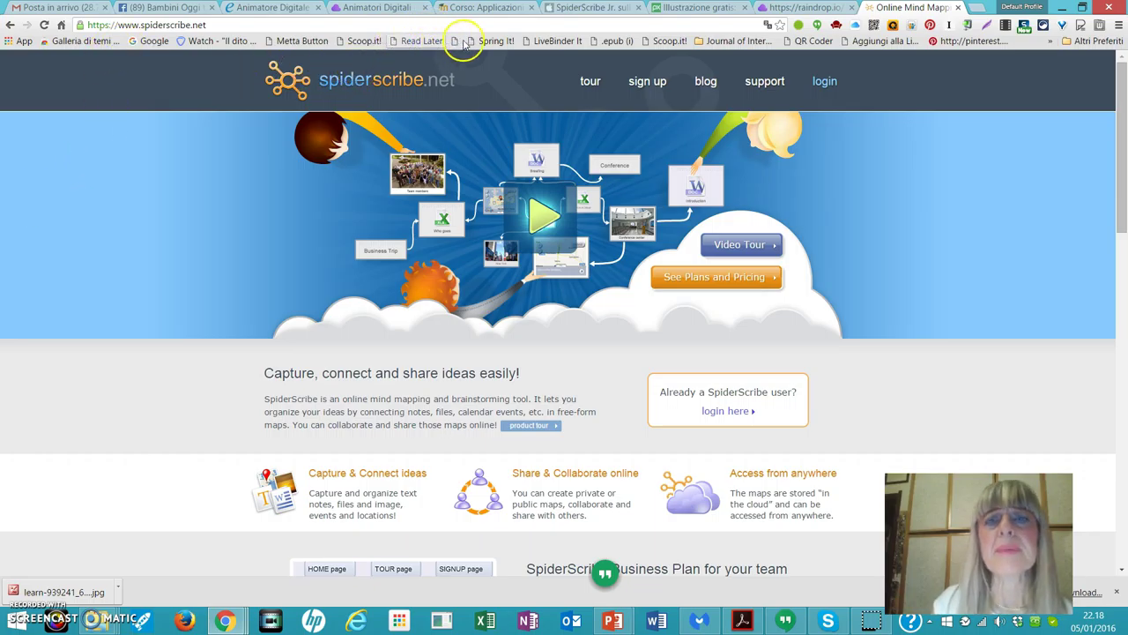
View the SpiderScribe Jr. page on iTunes and log in to SpiderScribe with the prefilled account credentials.
{"action": "left_click", "coordinate": [564, 10]}
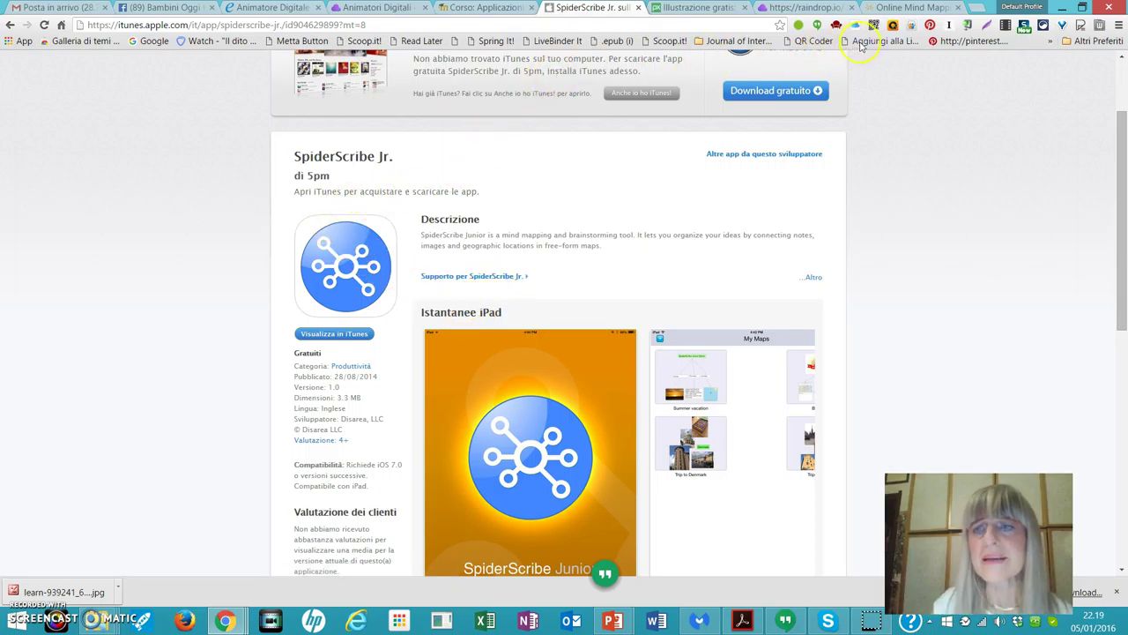
{"action": "left_click", "coordinate": [893, 9]}
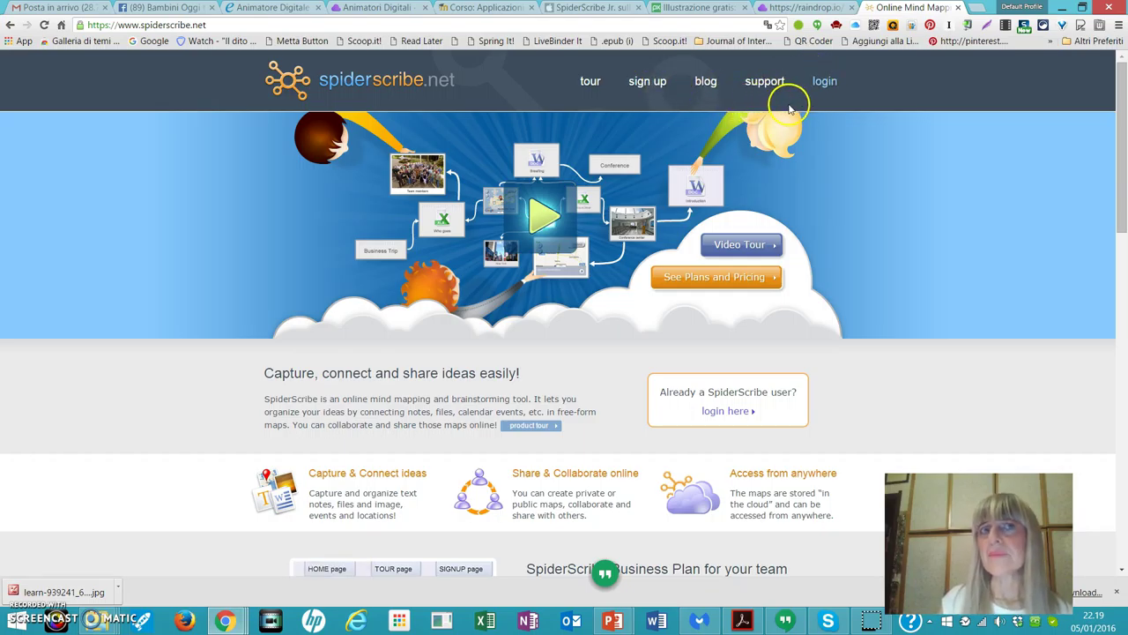
{"action": "left_click", "coordinate": [824, 82]}
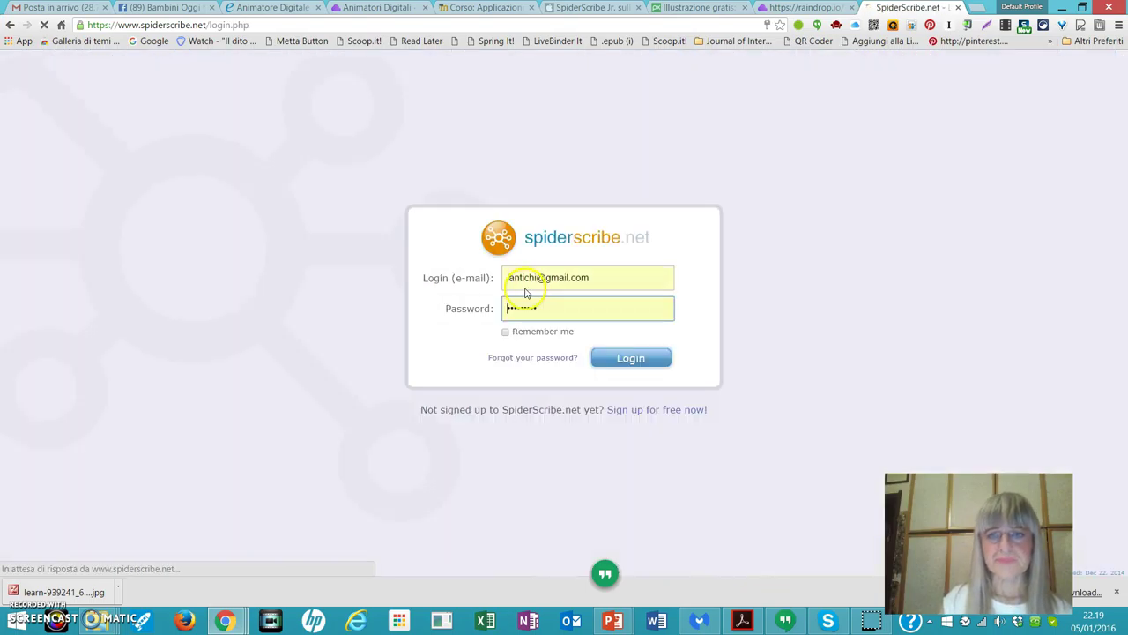
{"action": "left_click", "coordinate": [631, 358]}
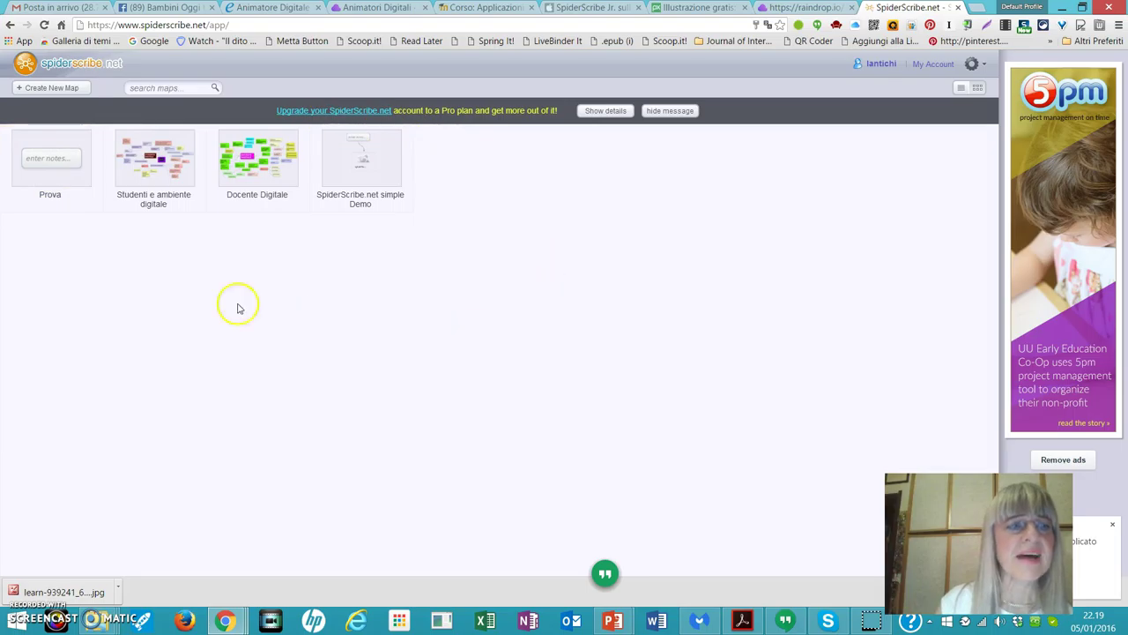
Create a new map named "Tutorial" with the description "Questo è un tutorial".
{"action": "left_click", "coordinate": [53, 88]}
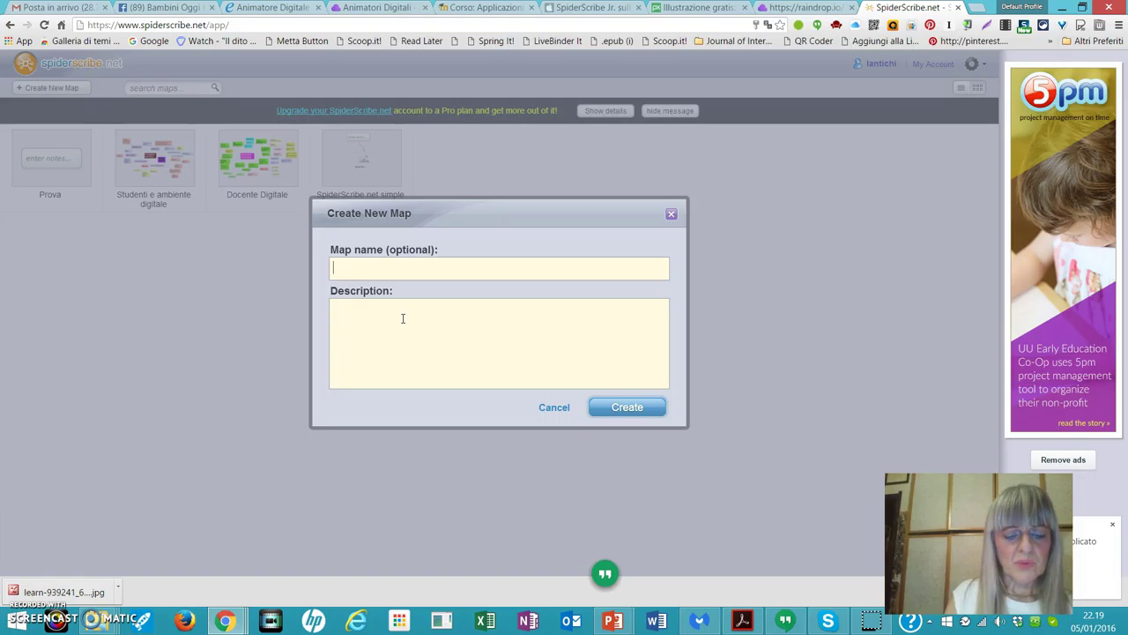
{"action": "type", "text": "T"}
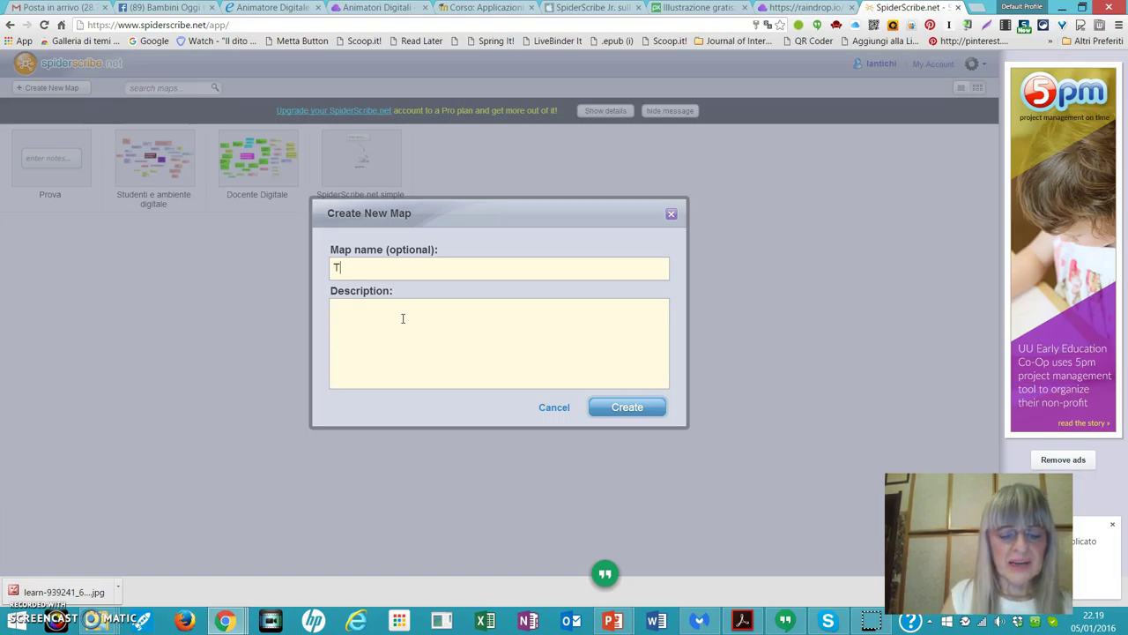
{"action": "type", "text": "utorial"}
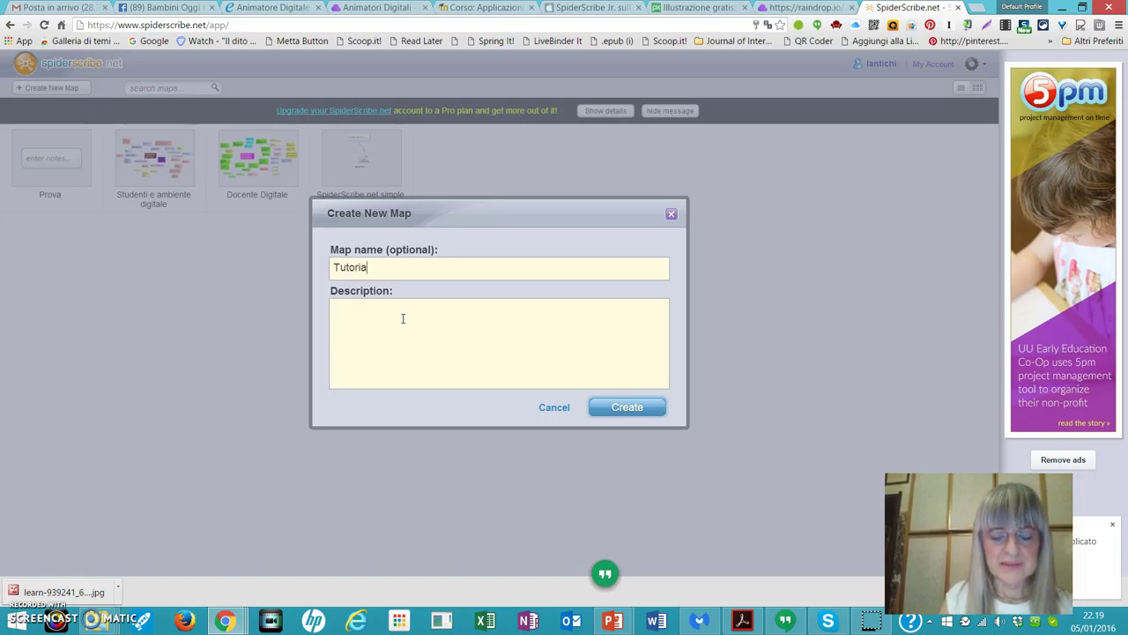
{"action": "left_click", "coordinate": [345, 314]}
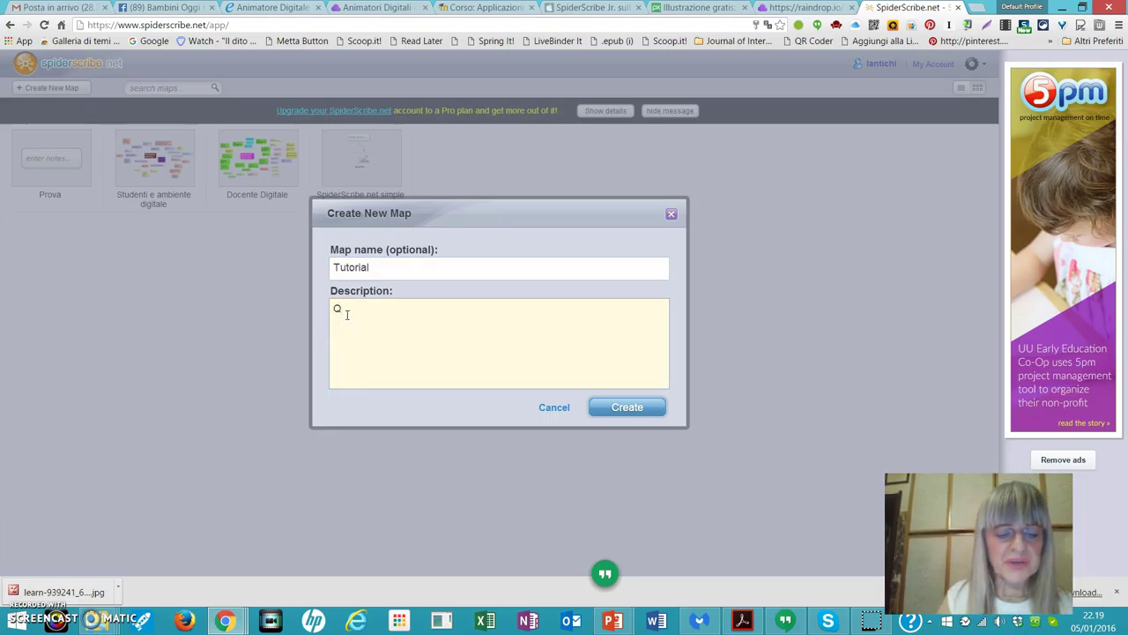
{"action": "type", "text": "Questo e"}
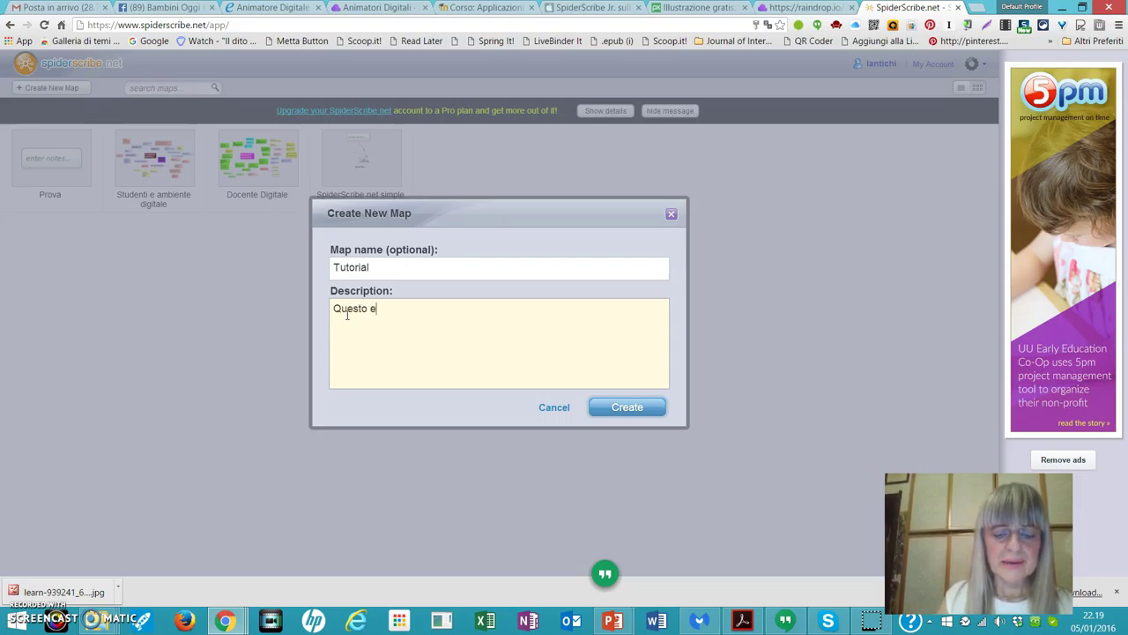
{"action": "key", "text": "BackSpace"}
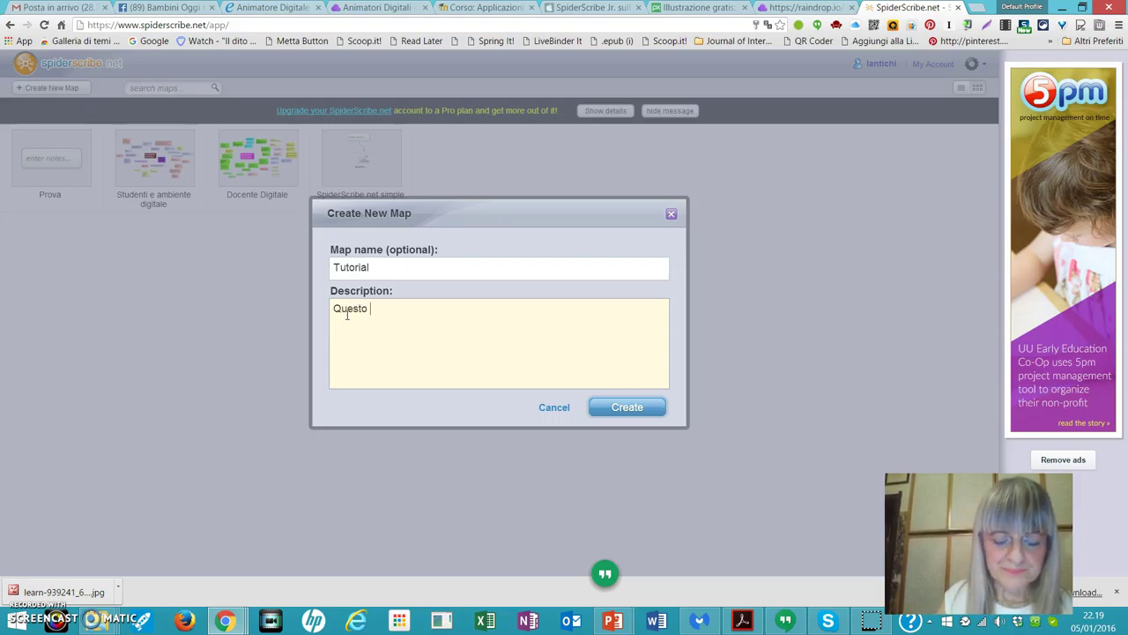
{"action": "type", "text": "è u"}
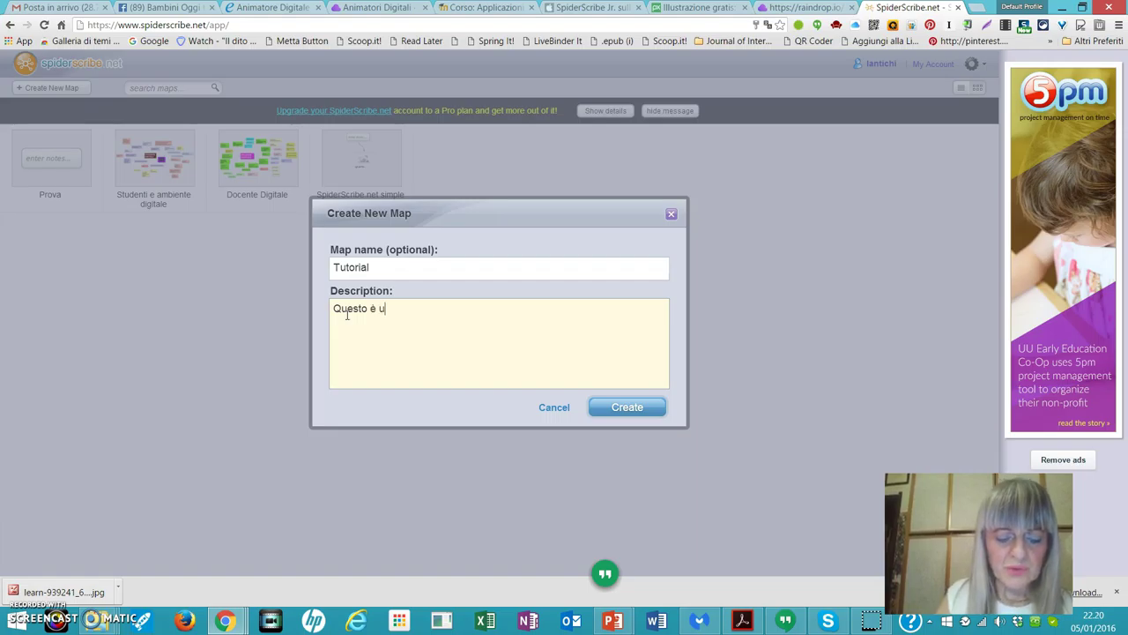
{"action": "type", "text": "n t"}
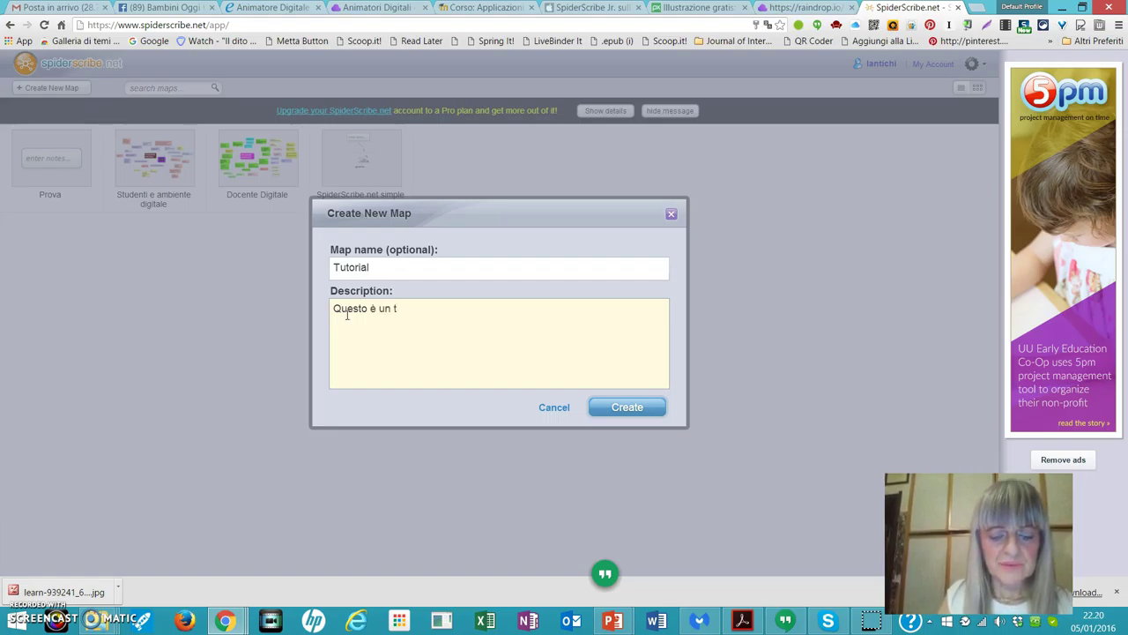
{"action": "type", "text": "utorial"}
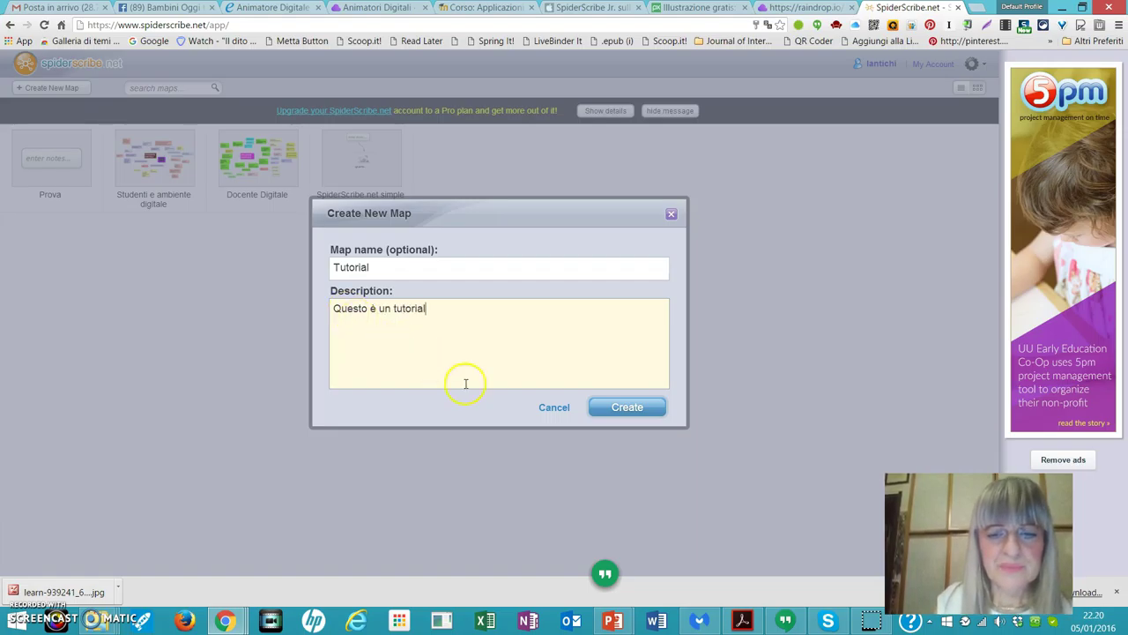
{"action": "left_click", "coordinate": [617, 411]}
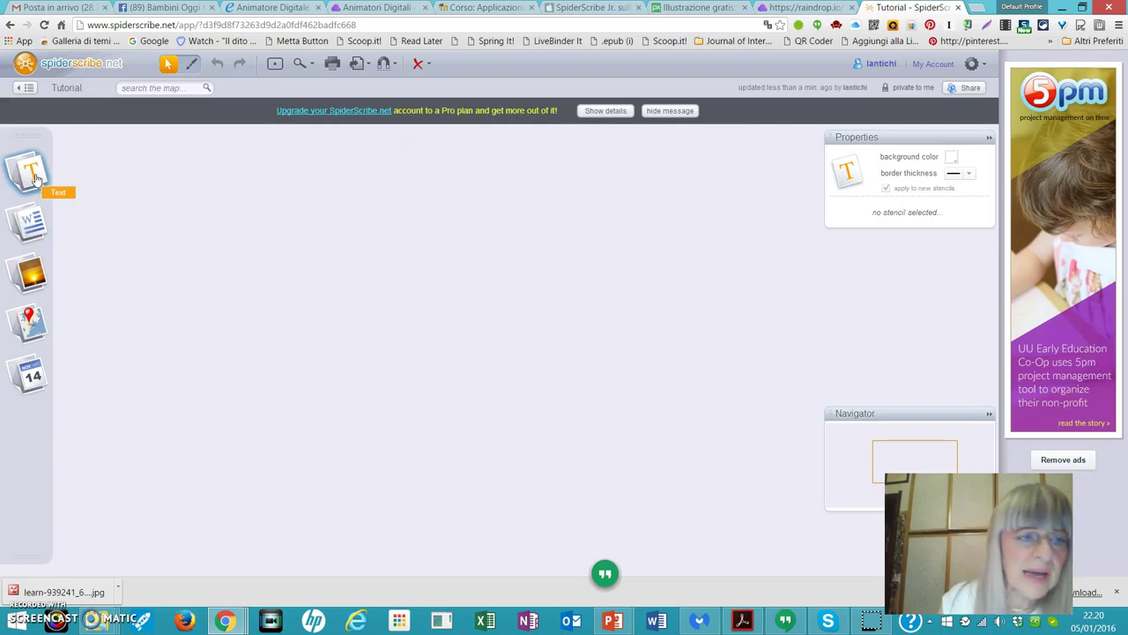
Add a text stencil reading "Studente digitale" near the middle of the empty map.
{"action": "left_click_drag", "start_coordinate": [36, 179], "coordinate": [422, 301]}
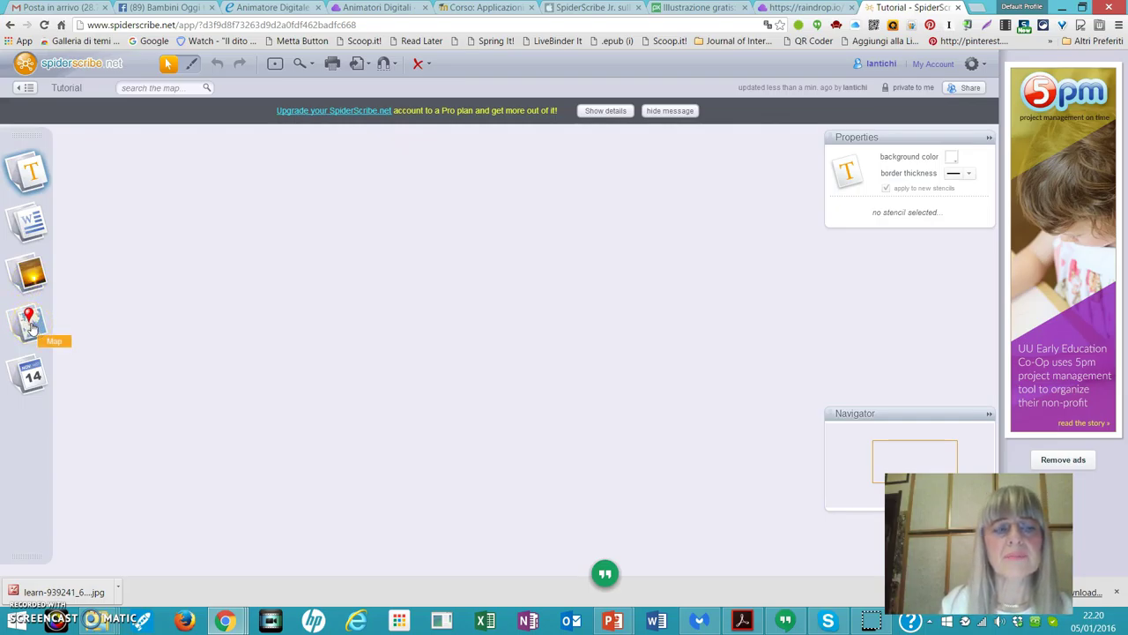
{"action": "left_click", "coordinate": [36, 384]}
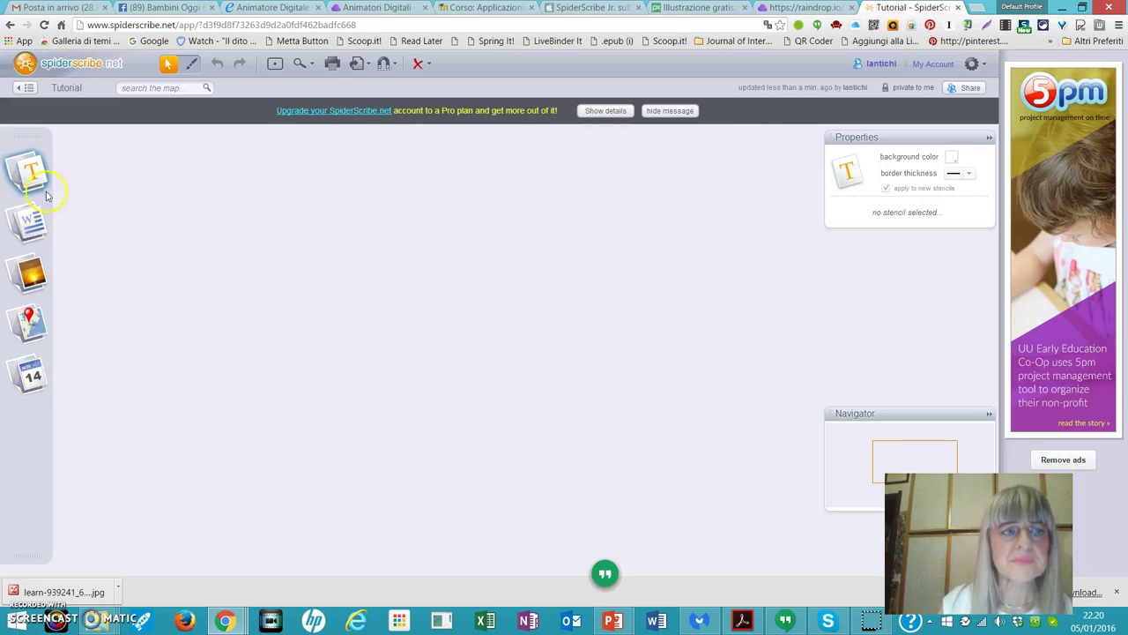
{"action": "left_click_drag", "start_coordinate": [31, 174], "coordinate": [420, 332]}
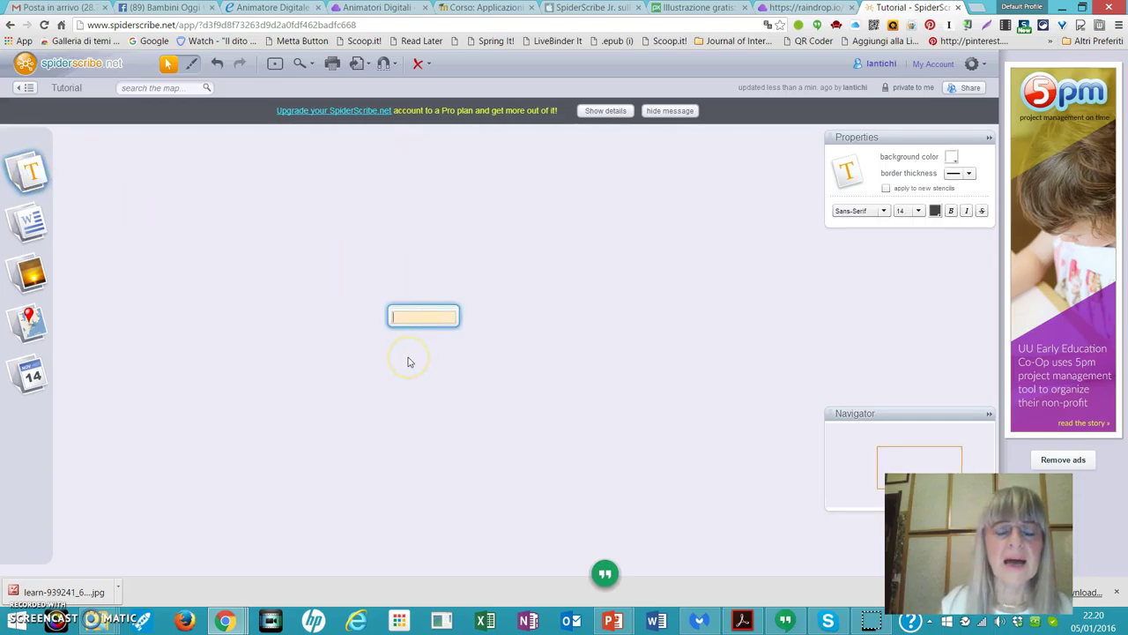
{"action": "left_click", "coordinate": [411, 356]}
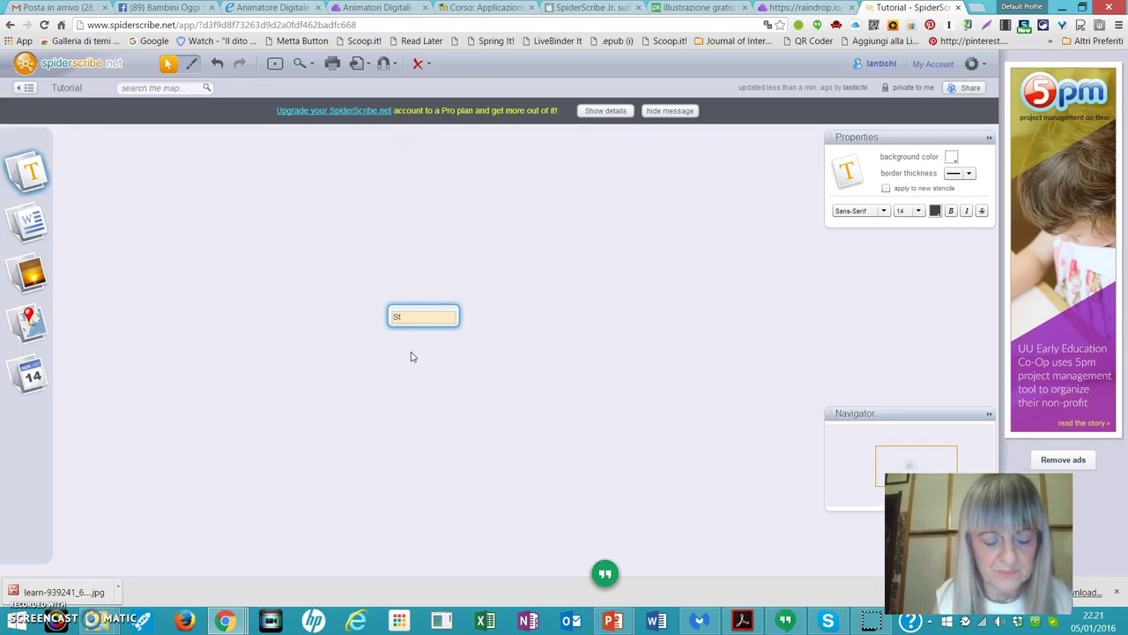
{"action": "type", "text": "udente di"}
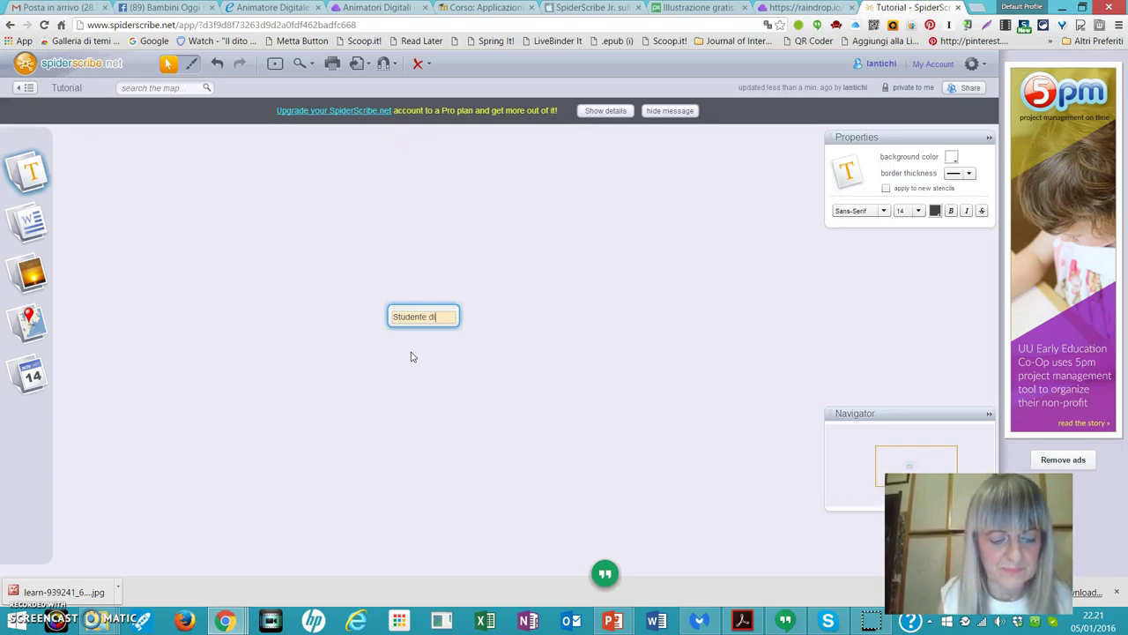
{"action": "type", "text": "gitale"}
{"action": "left_click", "coordinate": [457, 305]}
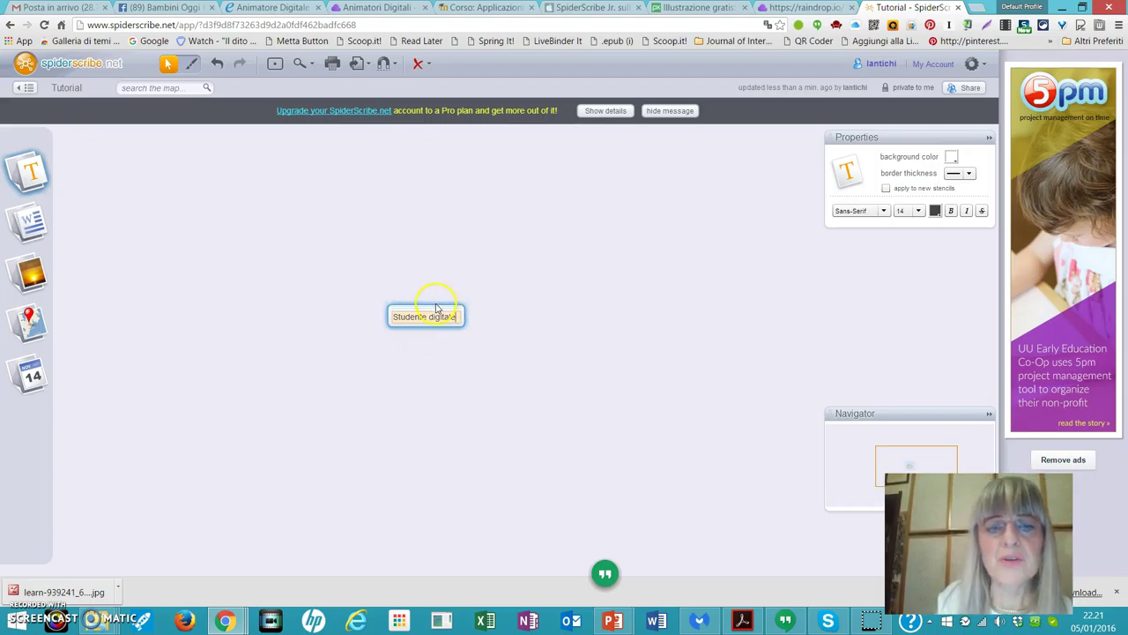
{"action": "left_click", "coordinate": [435, 312]}
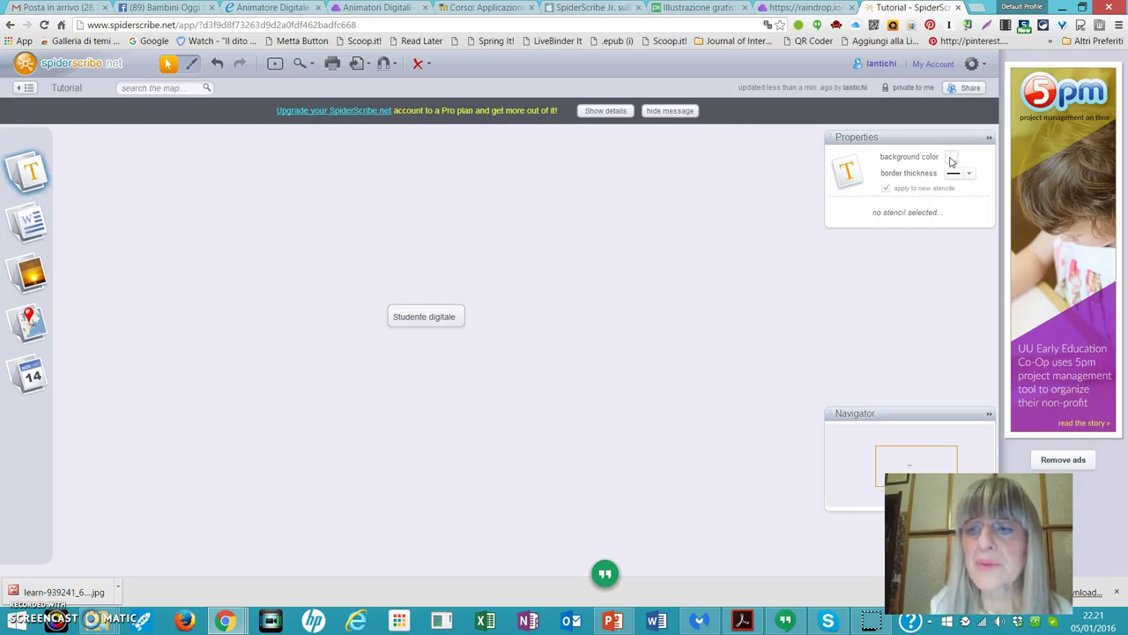
Set the background color of the "Studente digitale" stencil to black (#000000).
{"action": "left_click", "coordinate": [426, 306]}
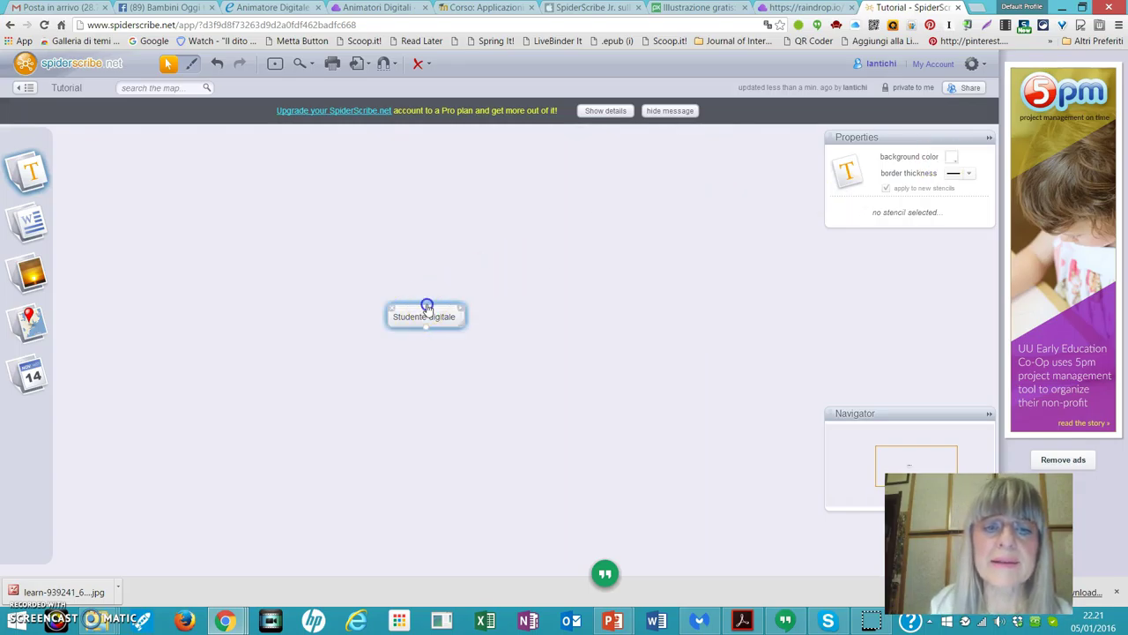
{"action": "left_click", "coordinate": [951, 156]}
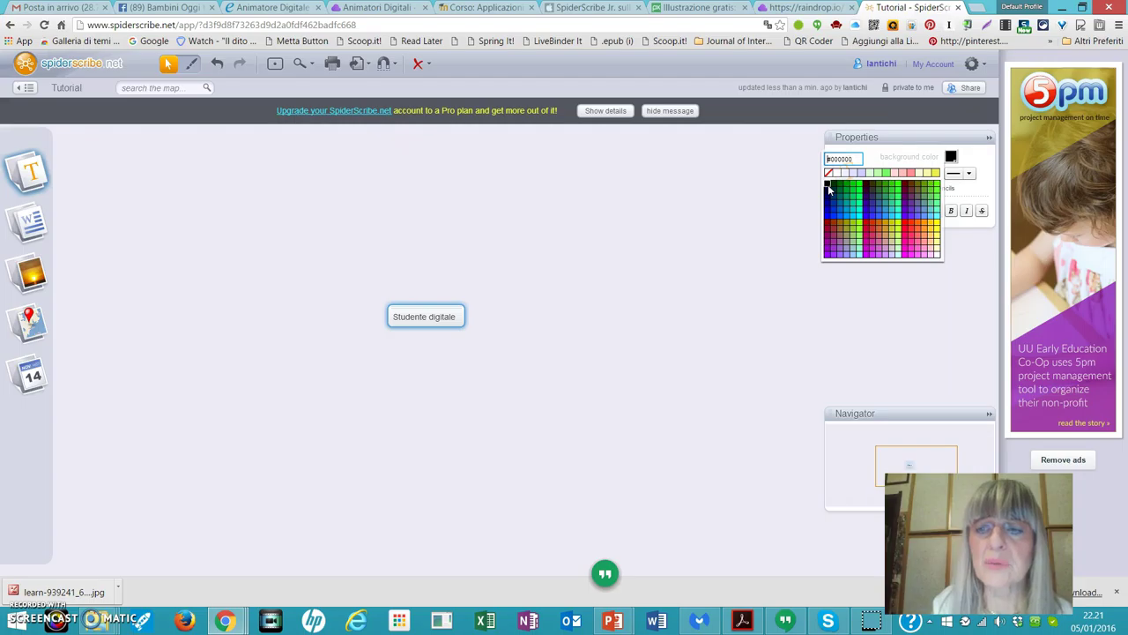
{"action": "left_click", "coordinate": [829, 185]}
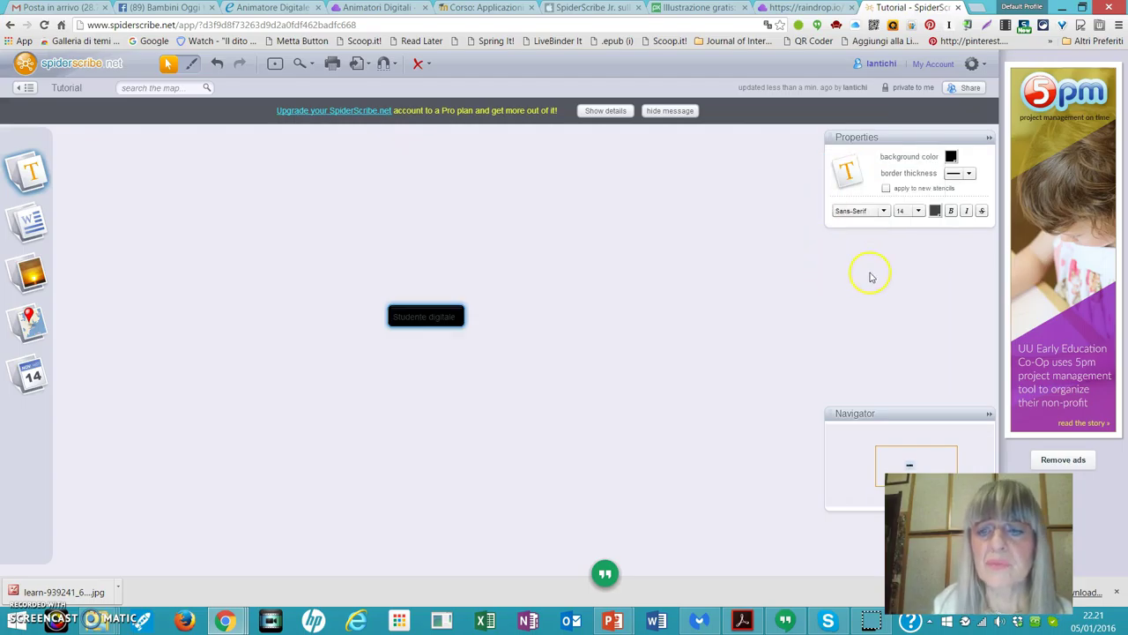
Format the "Studente digitale" text with font size 30, bold and white color.
{"action": "left_click", "coordinate": [919, 211]}
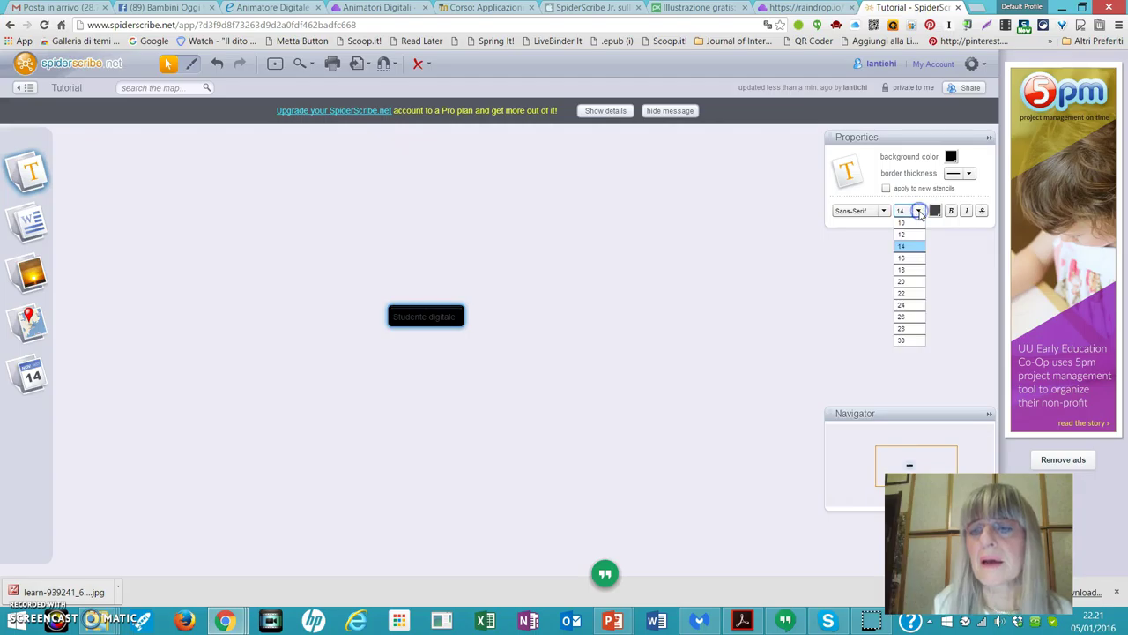
{"action": "left_click", "coordinate": [908, 341]}
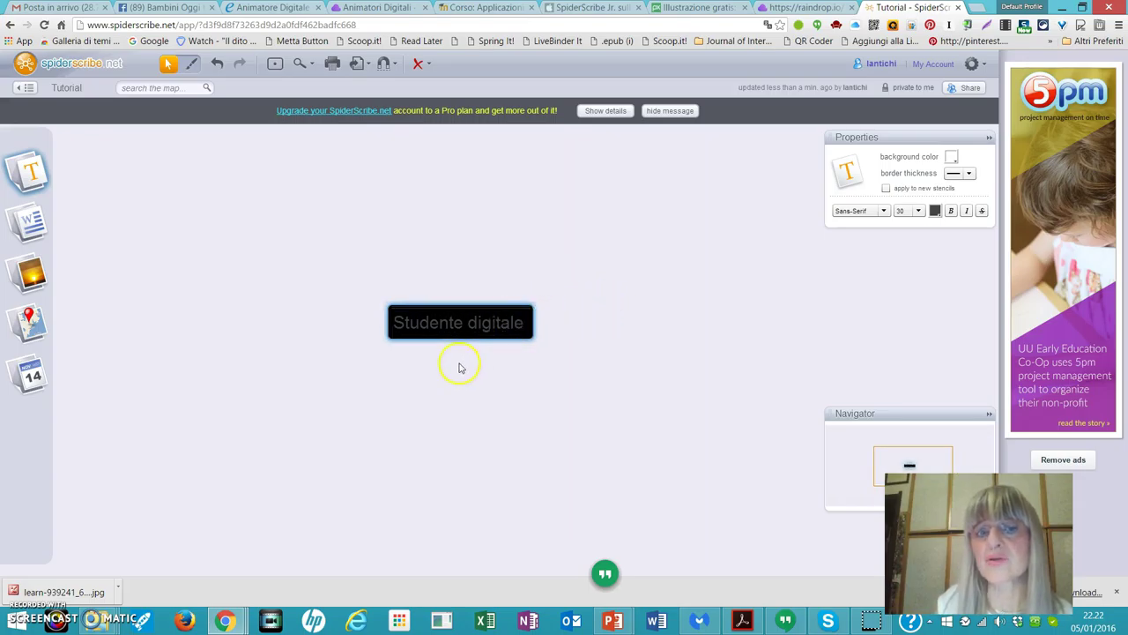
{"action": "left_click", "coordinate": [950, 213]}
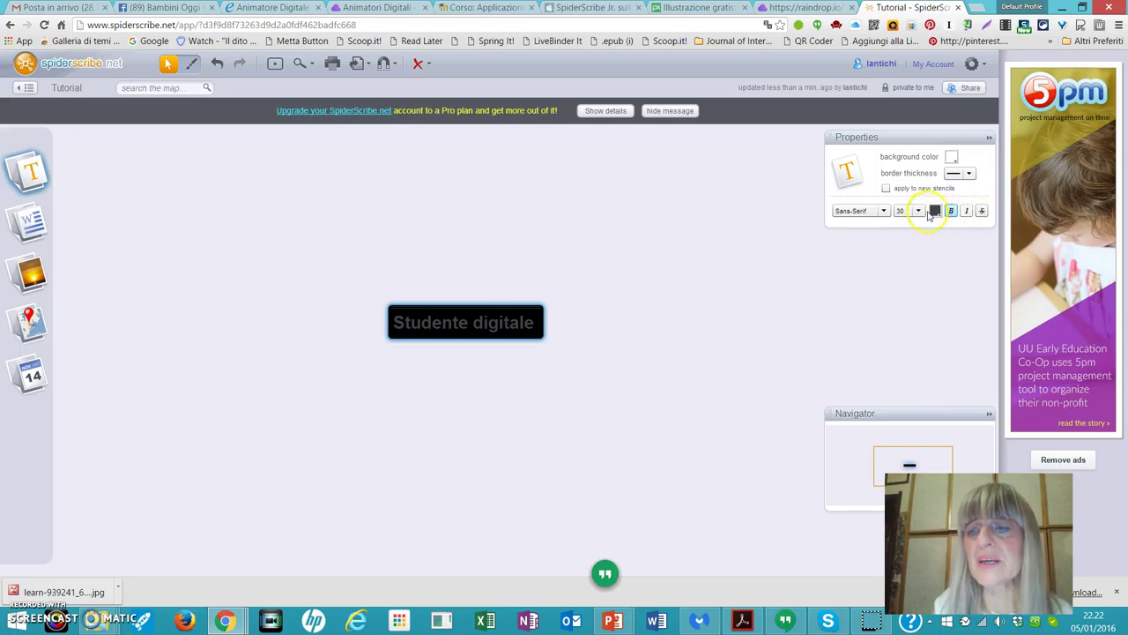
{"action": "left_click", "coordinate": [935, 210]}
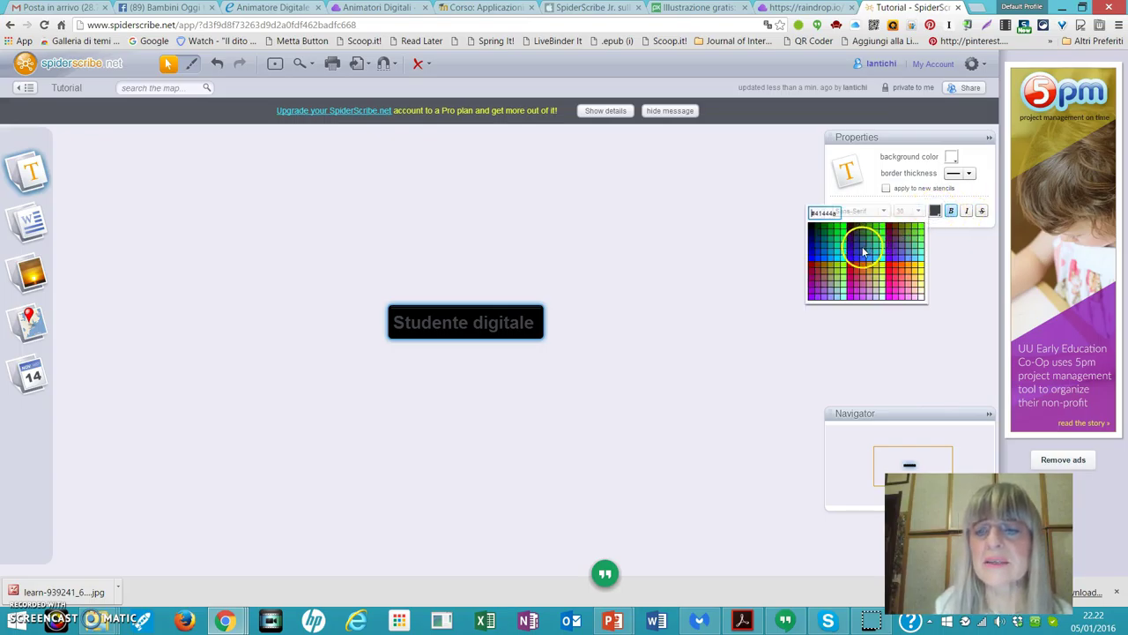
{"action": "left_click", "coordinate": [919, 297]}
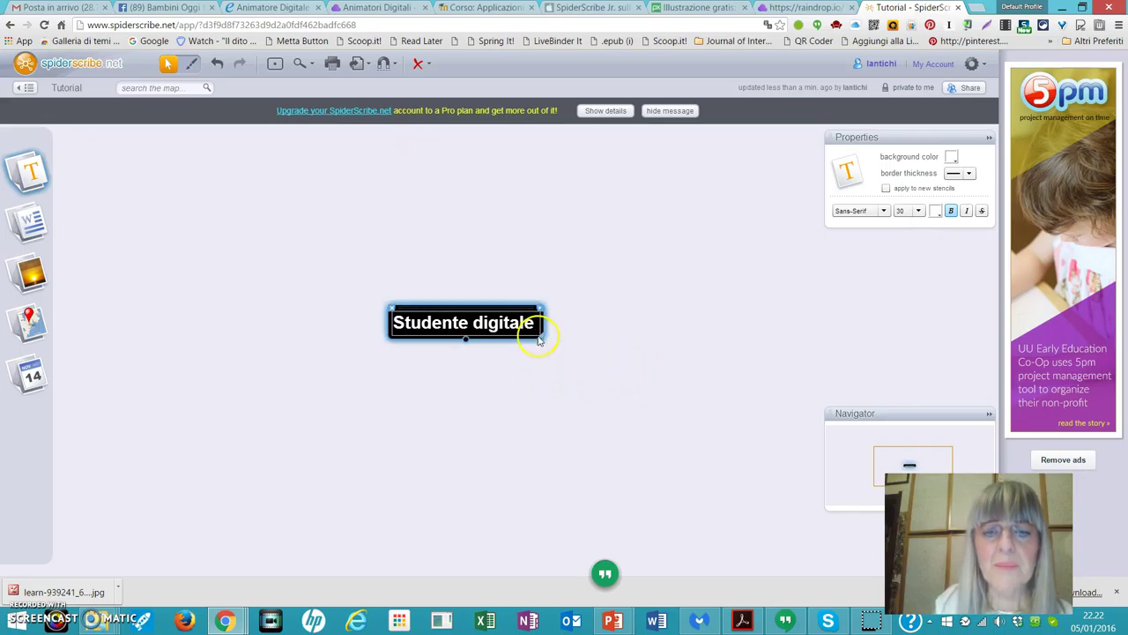
Narrow the "Studente digitale" stencil so its text wraps onto two lines, and move it slightly down and to the right.
{"action": "left_click_drag", "start_coordinate": [538, 349], "coordinate": [487, 364]}
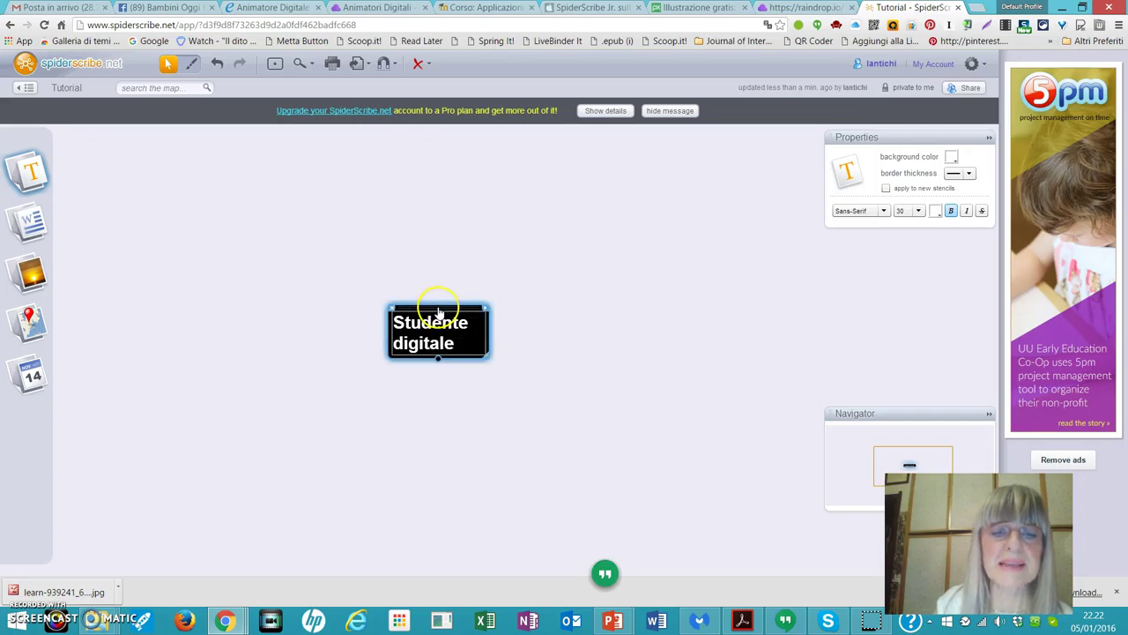
{"action": "left_click_drag", "start_coordinate": [476, 294], "coordinate": [556, 322]}
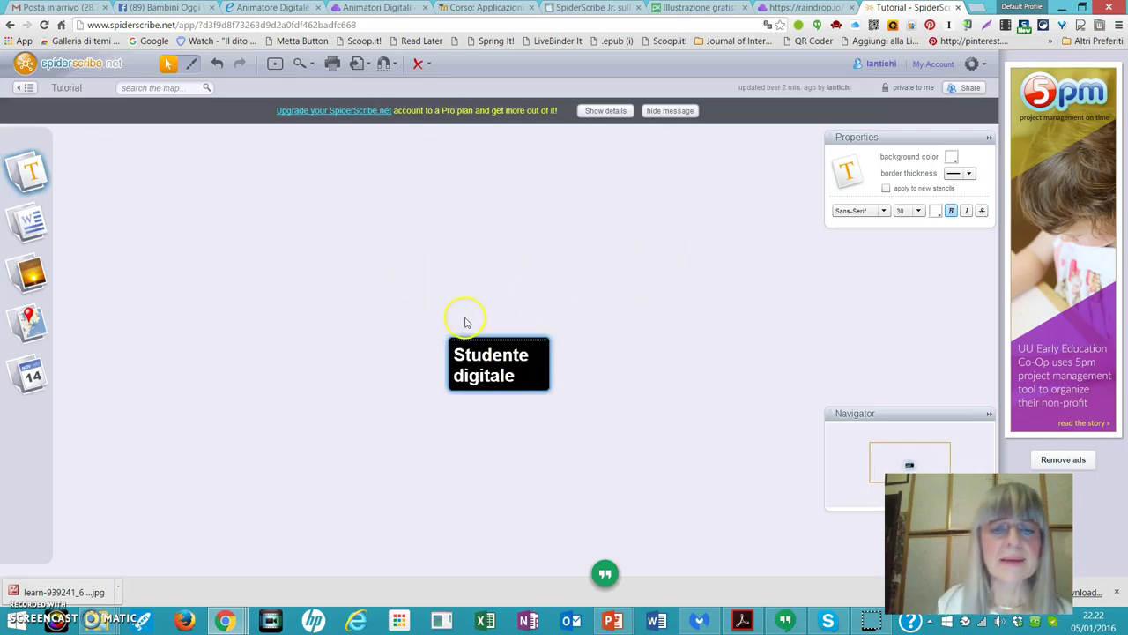
Add a connected text stencil reading "Padroneggiare domini di conoscenza" above and to the left of the "Studente digitale" stencil.
{"action": "left_click", "coordinate": [455, 342]}
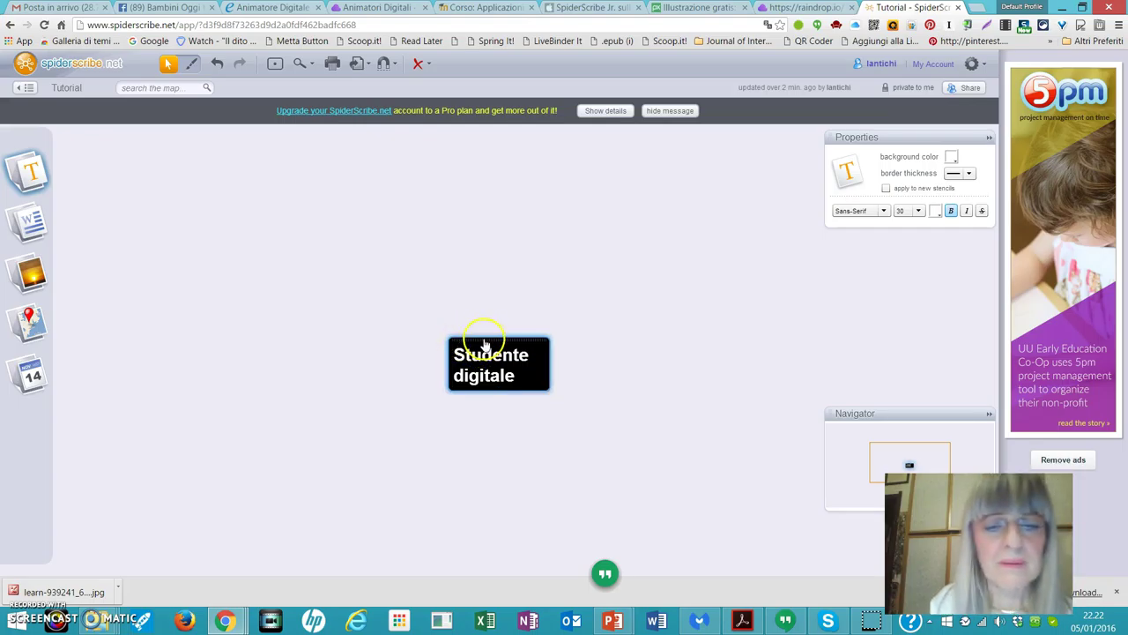
{"action": "left_click_drag", "start_coordinate": [487, 323], "coordinate": [365, 280]}
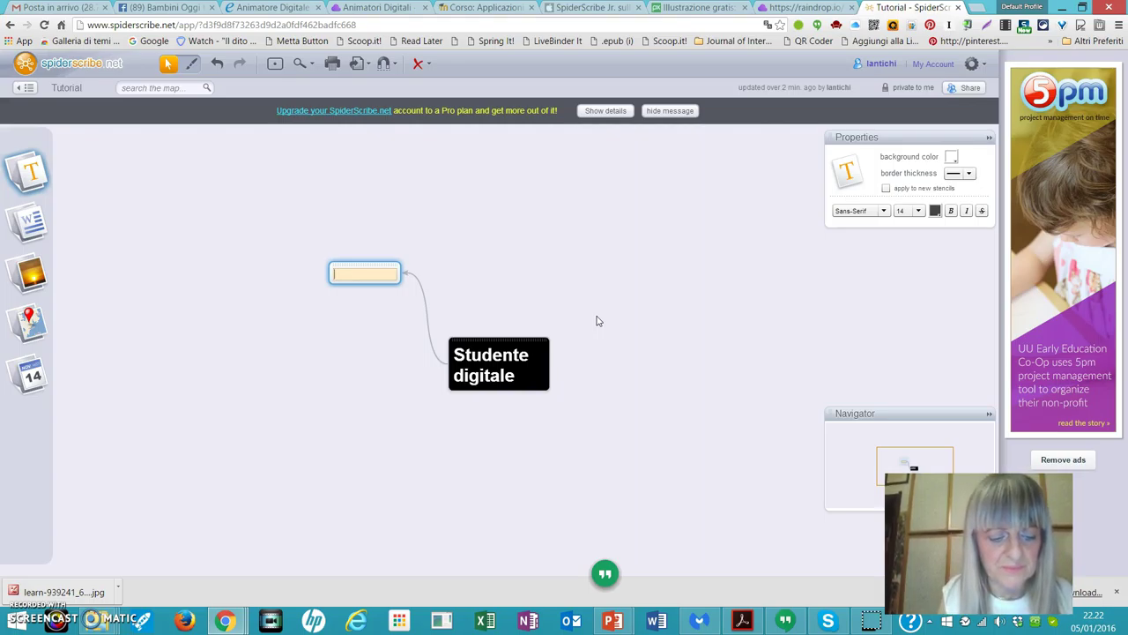
{"action": "type", "text": "Padroneggiare "}
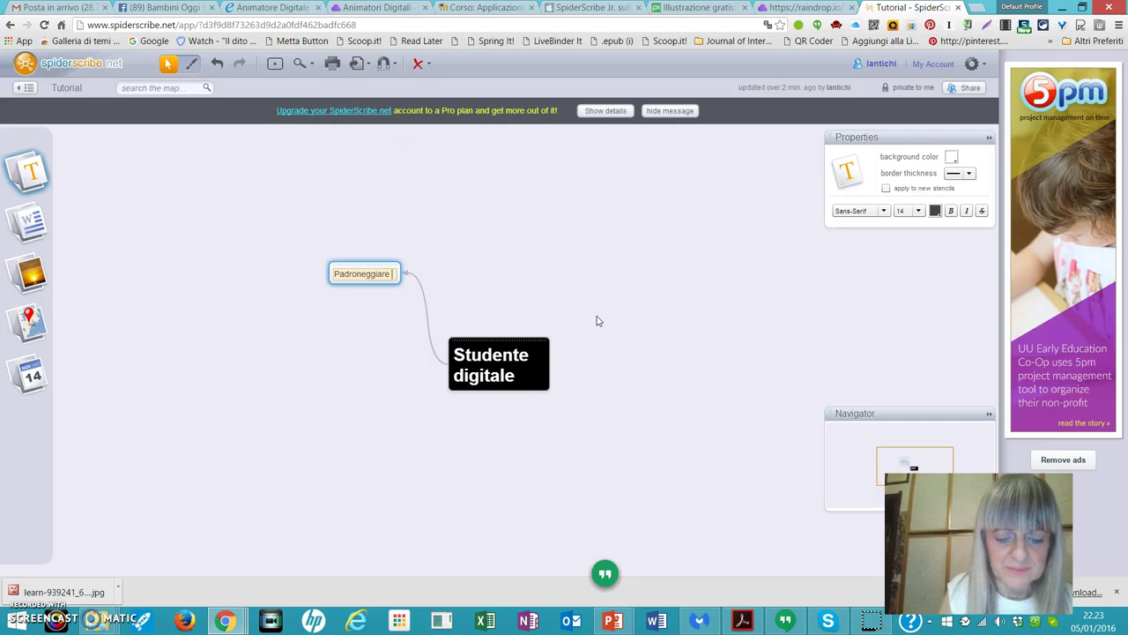
{"action": "type", "text": "domini di"}
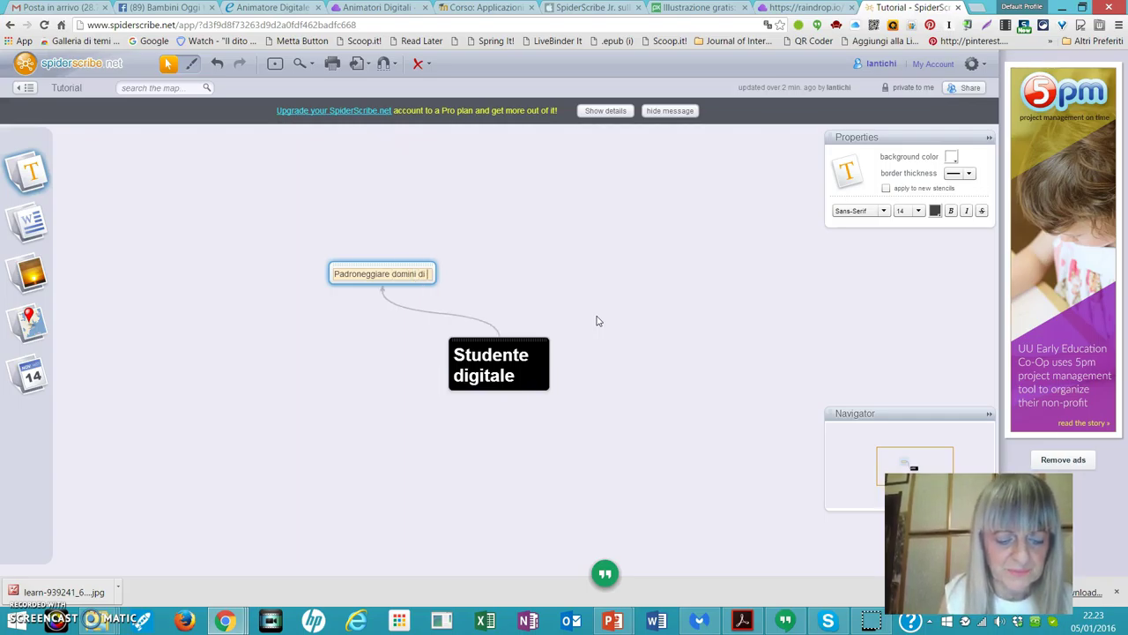
{"action": "type", "text": " conosce"}
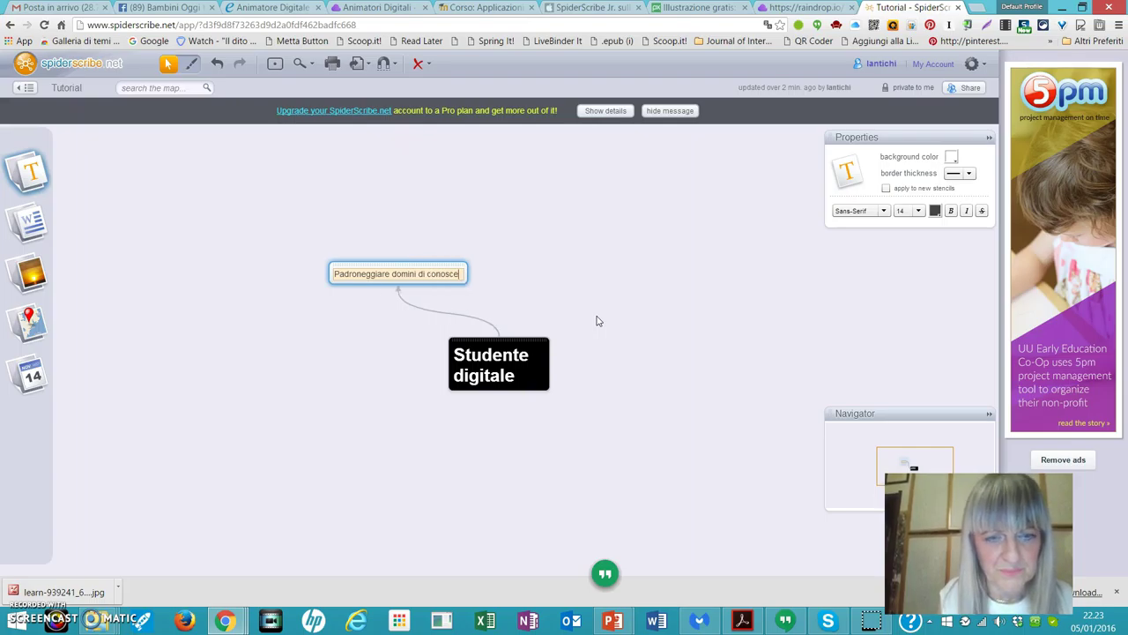
{"action": "type", "text": "nza"}
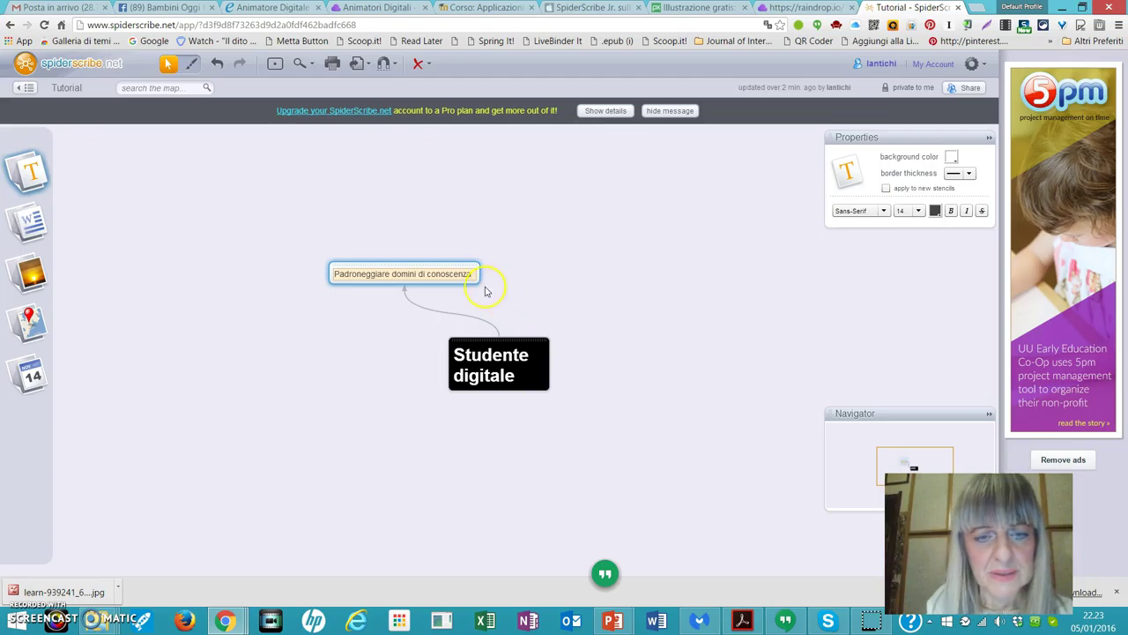
{"action": "left_click", "coordinate": [335, 266]}
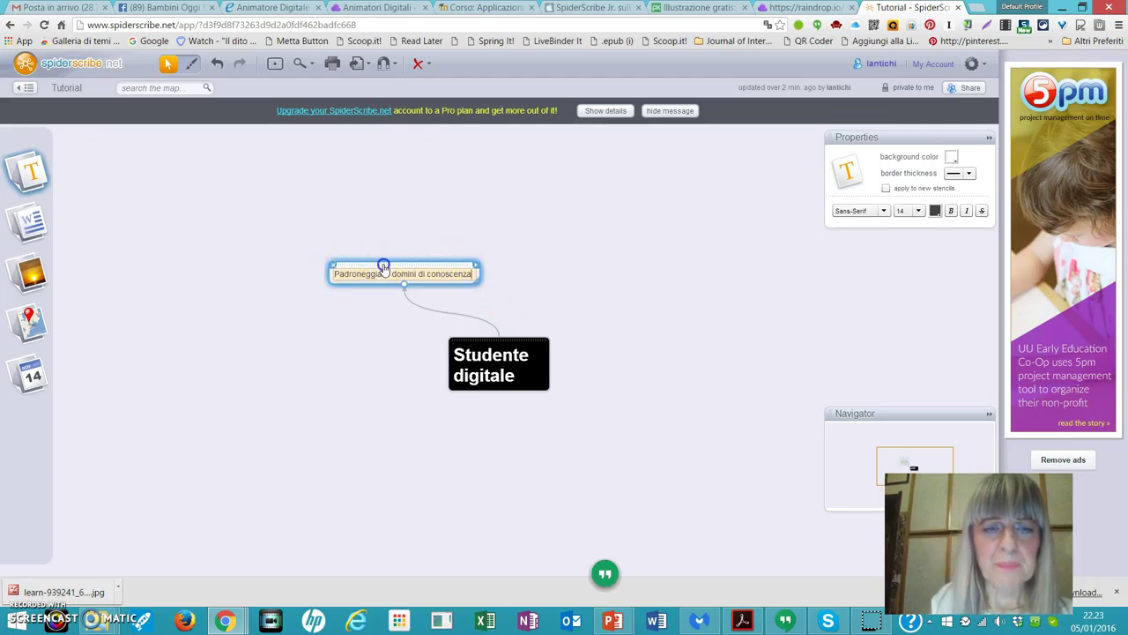
Give the "Padroneggiare domini di conoscenza" stencil a bright green (#66ff00) background and bold text.
{"action": "left_click", "coordinate": [960, 169]}
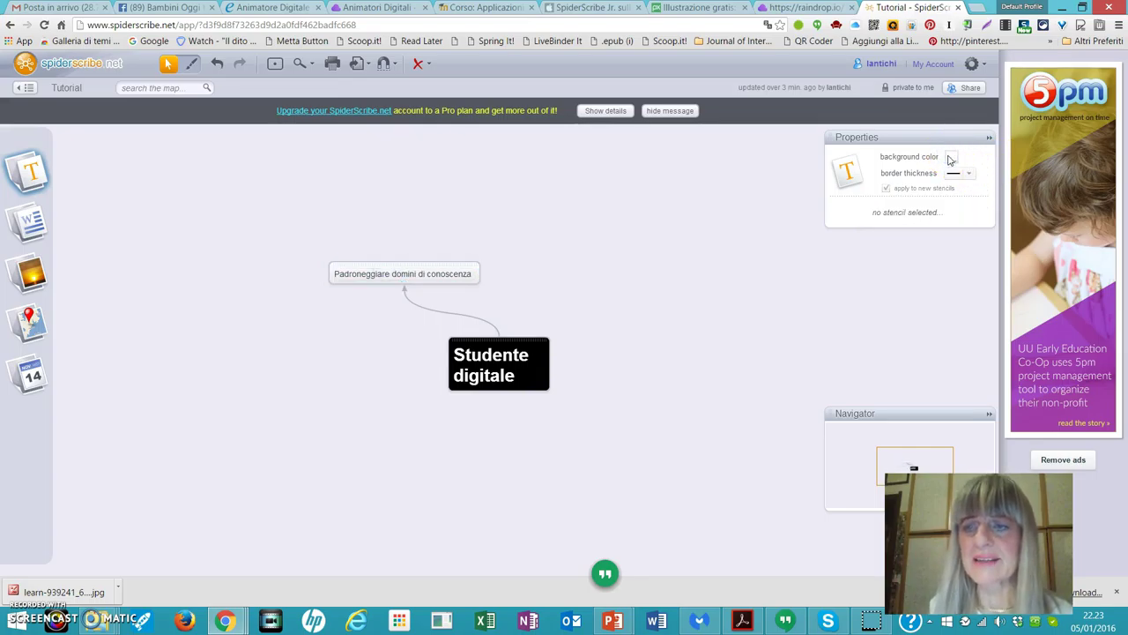
{"action": "left_click", "coordinate": [420, 269]}
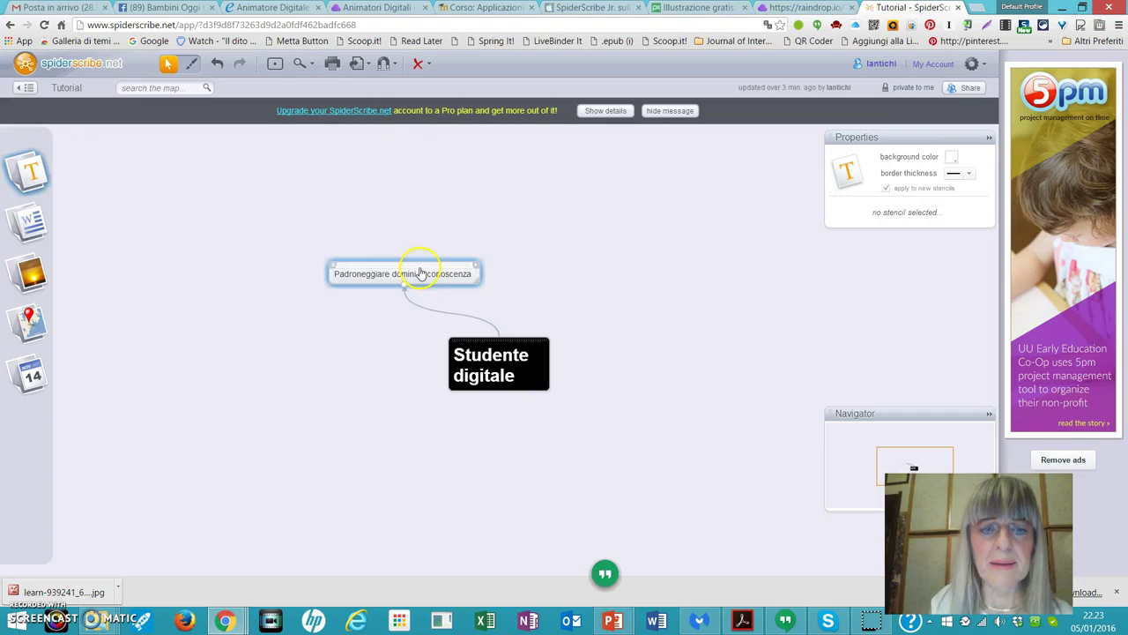
{"action": "left_click", "coordinate": [953, 160]}
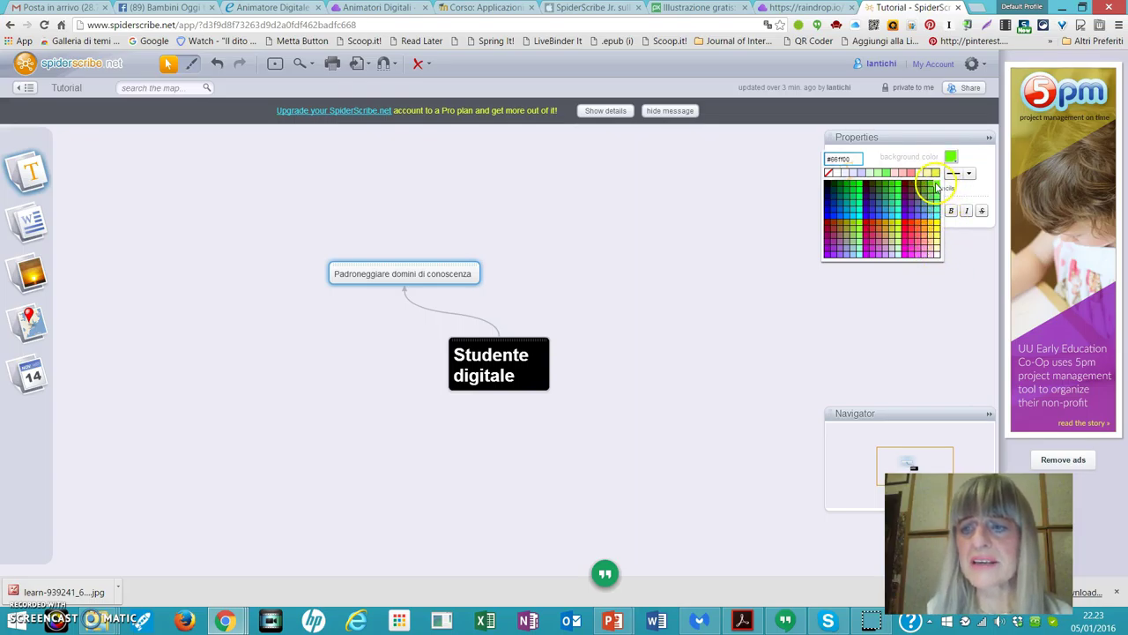
{"action": "left_click", "coordinate": [935, 185]}
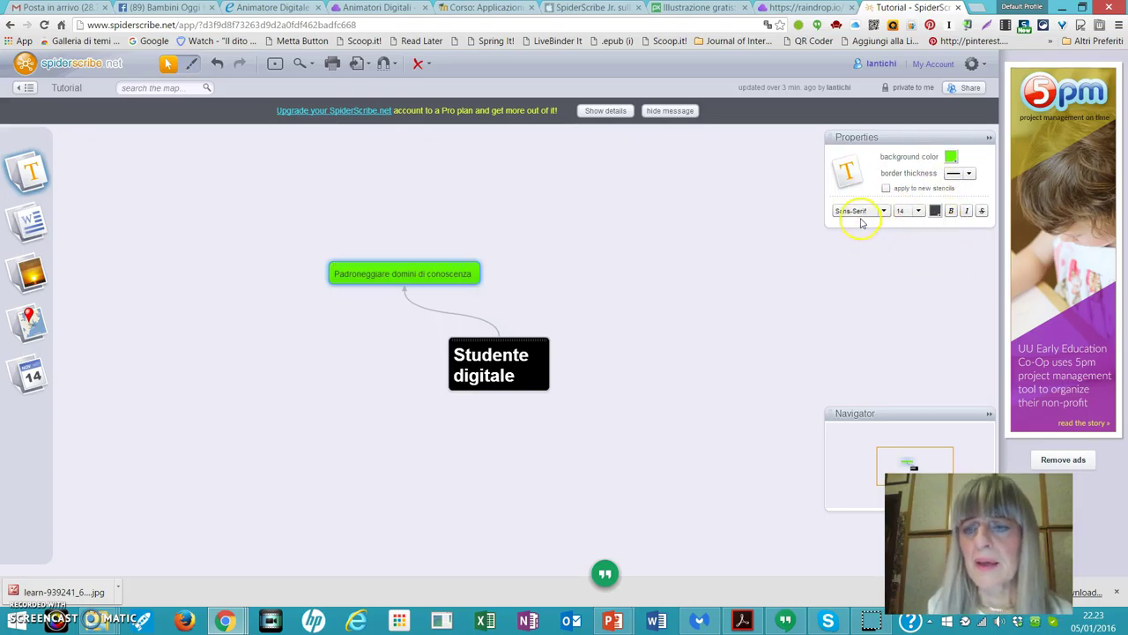
{"action": "left_click", "coordinate": [951, 212]}
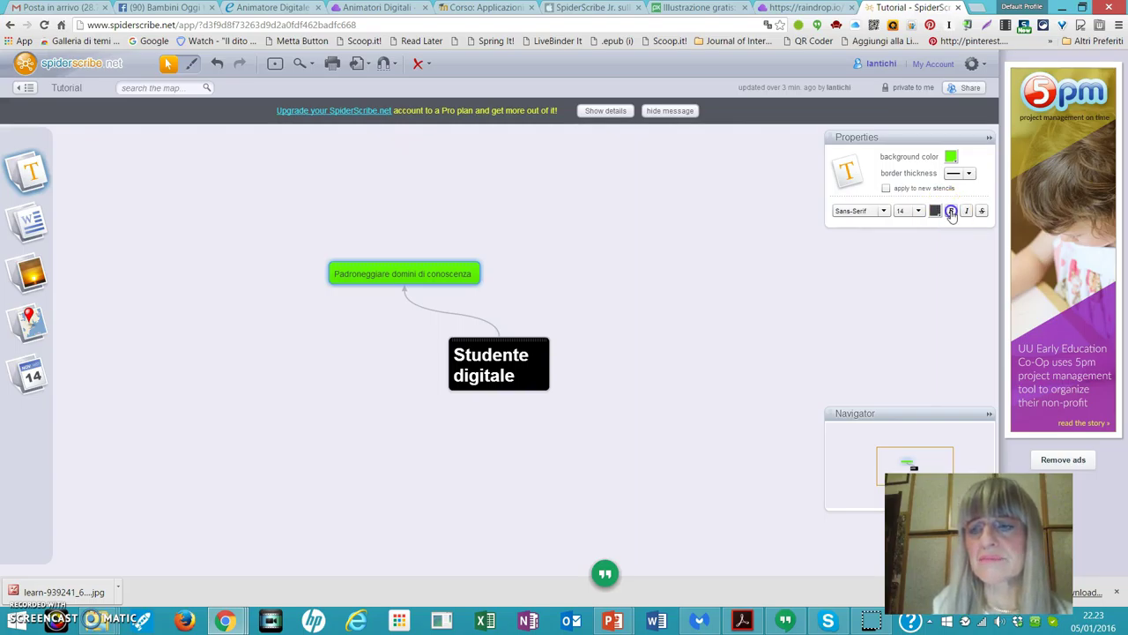
{"action": "left_click", "coordinate": [671, 270]}
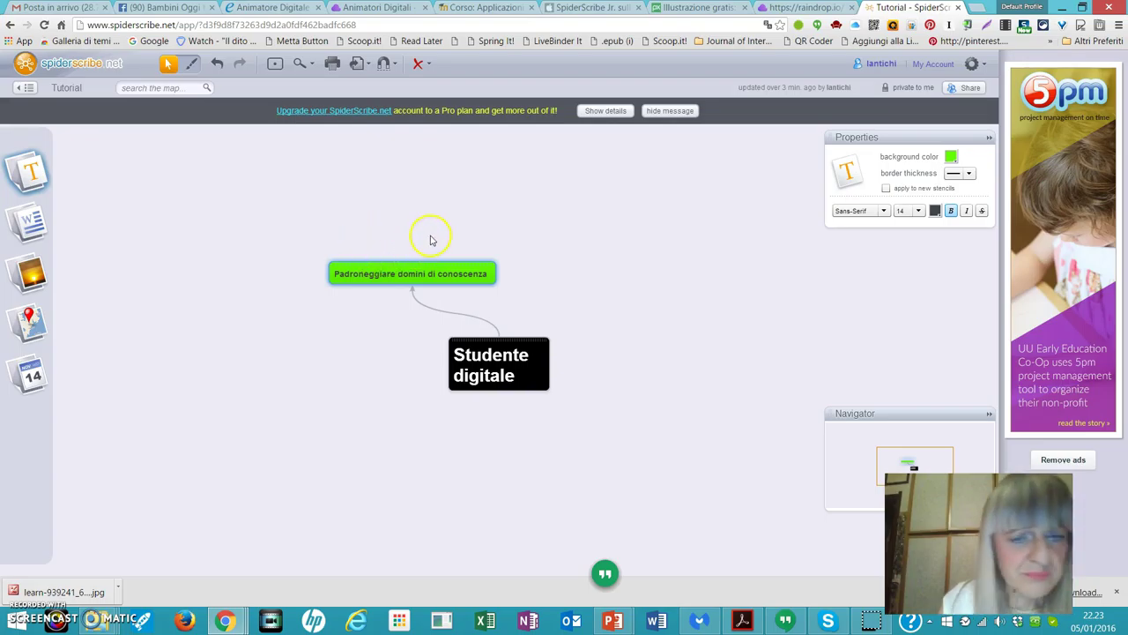
Add a text stencil reading "Sviluppare apprendimenti disciplinari e interdisciplinari", connected to the upper left of the "Padroneggiare domini di conoscenza" stencil.
{"action": "left_click", "coordinate": [414, 272]}
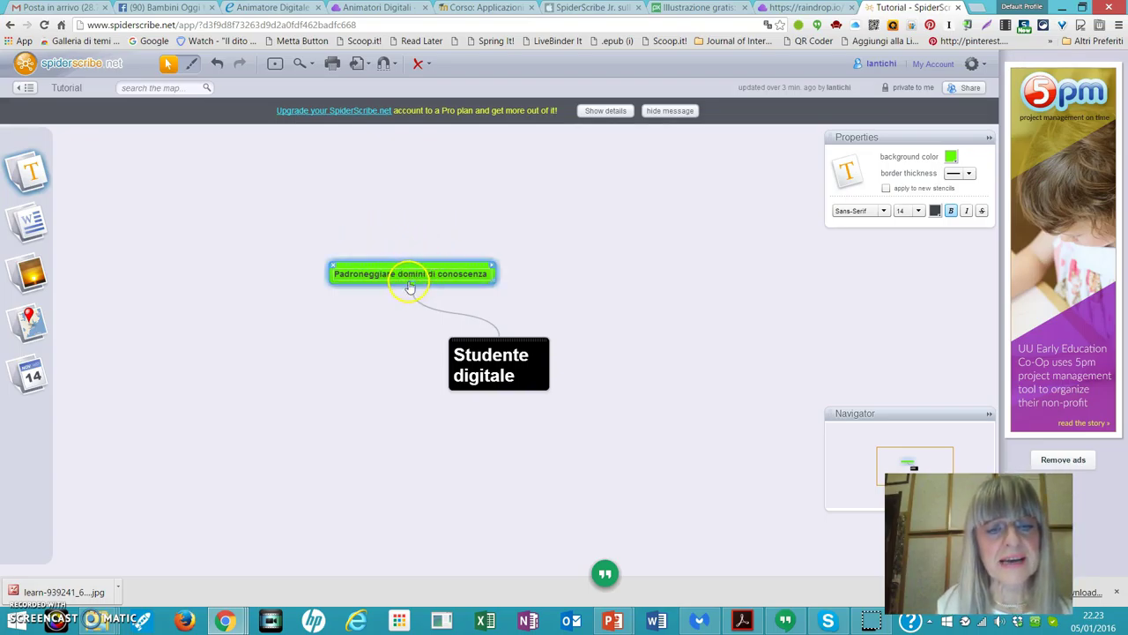
{"action": "left_click_drag", "start_coordinate": [404, 263], "coordinate": [252, 239]}
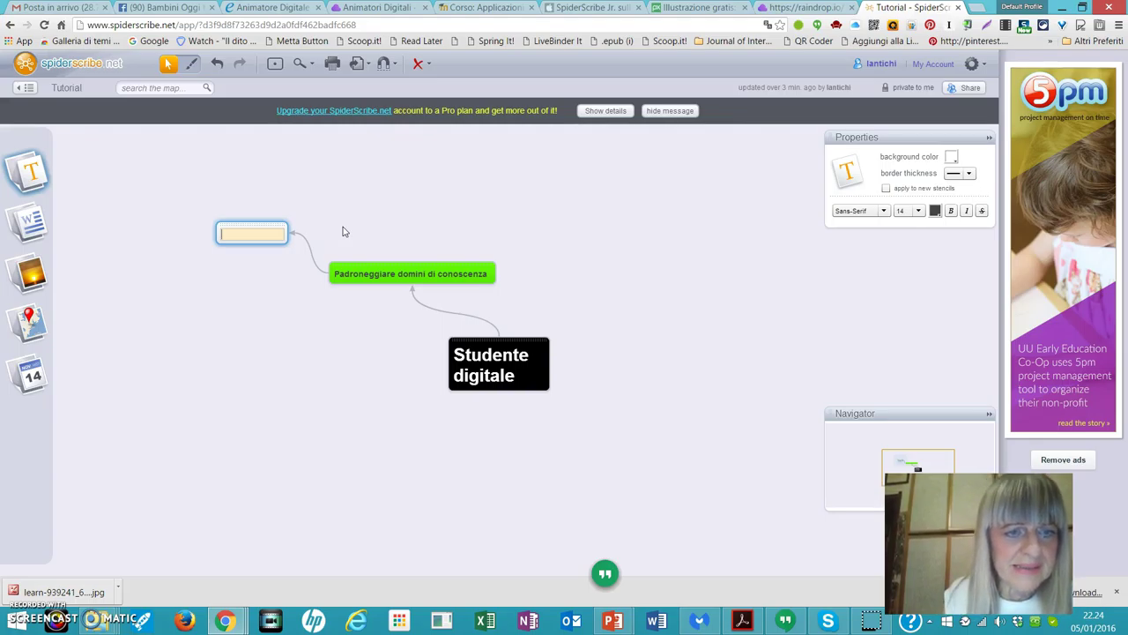
{"action": "type", "text": "Sviluppare"}
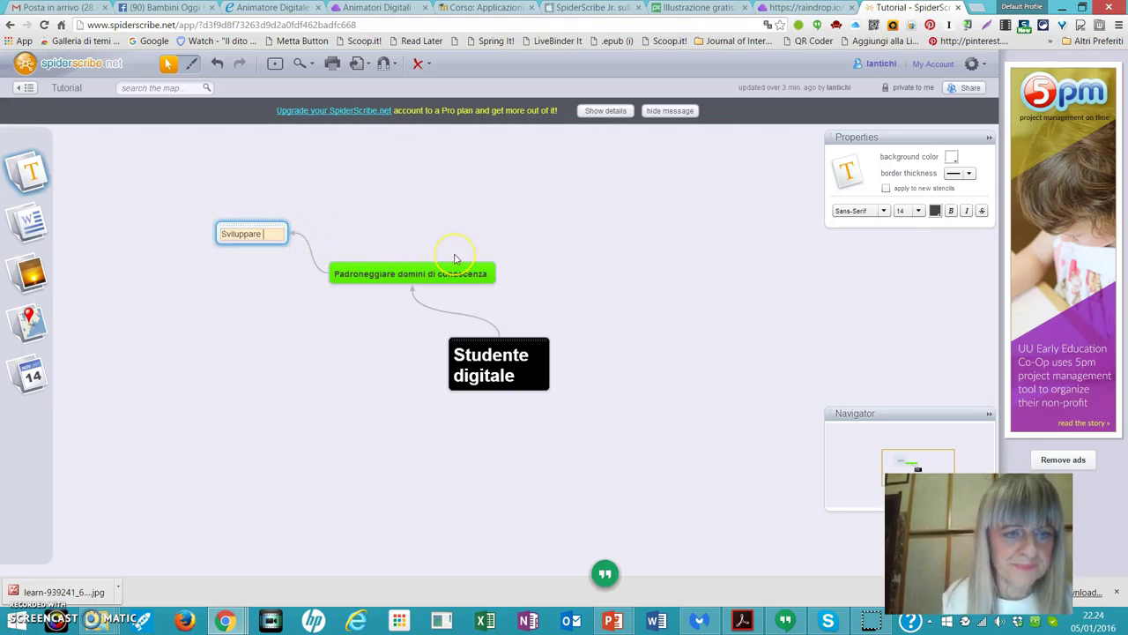
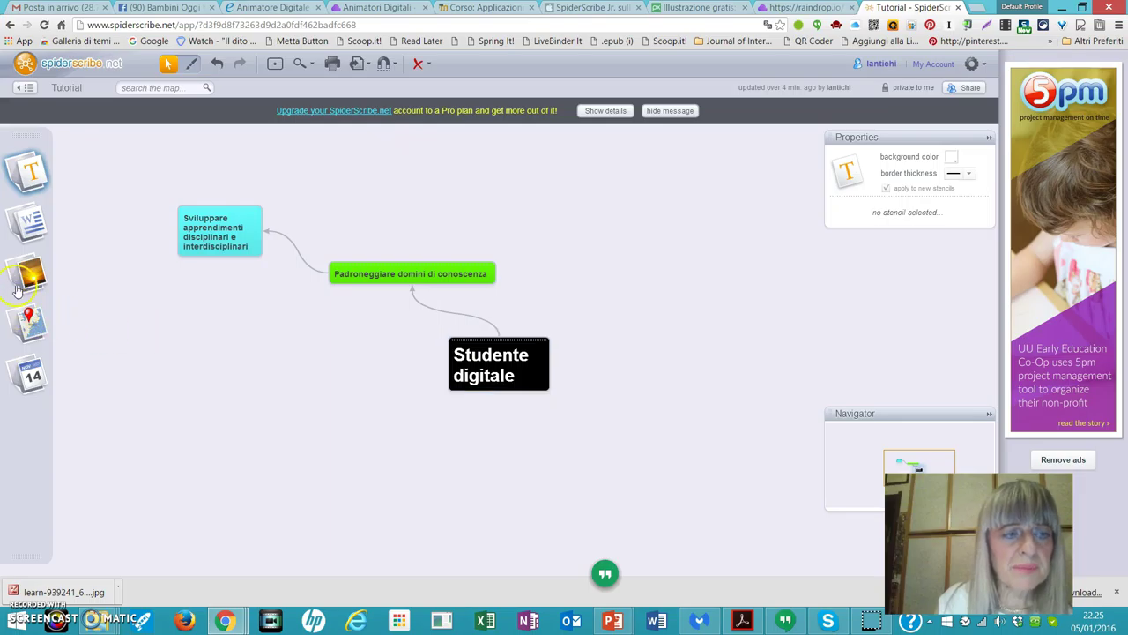
Add an image stencil to the right of "Studente digitale" and upload learn-939241_640 from the anitel_2016_corso_app folder into it.
{"action": "left_click_drag", "start_coordinate": [31, 279], "coordinate": [620, 371]}
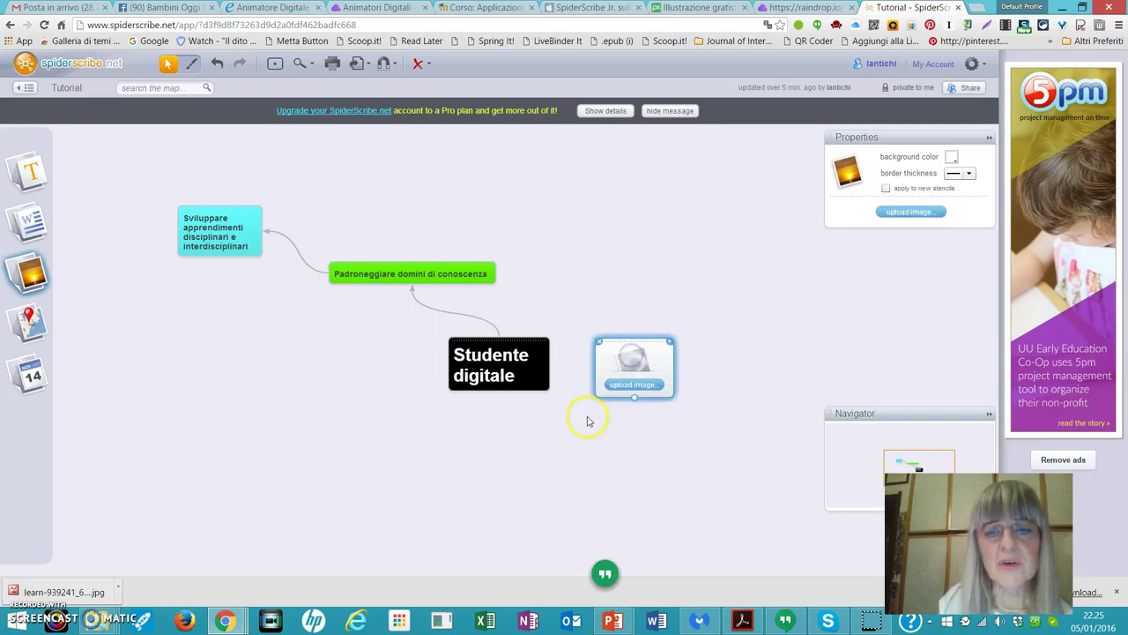
{"action": "left_click", "coordinate": [633, 385]}
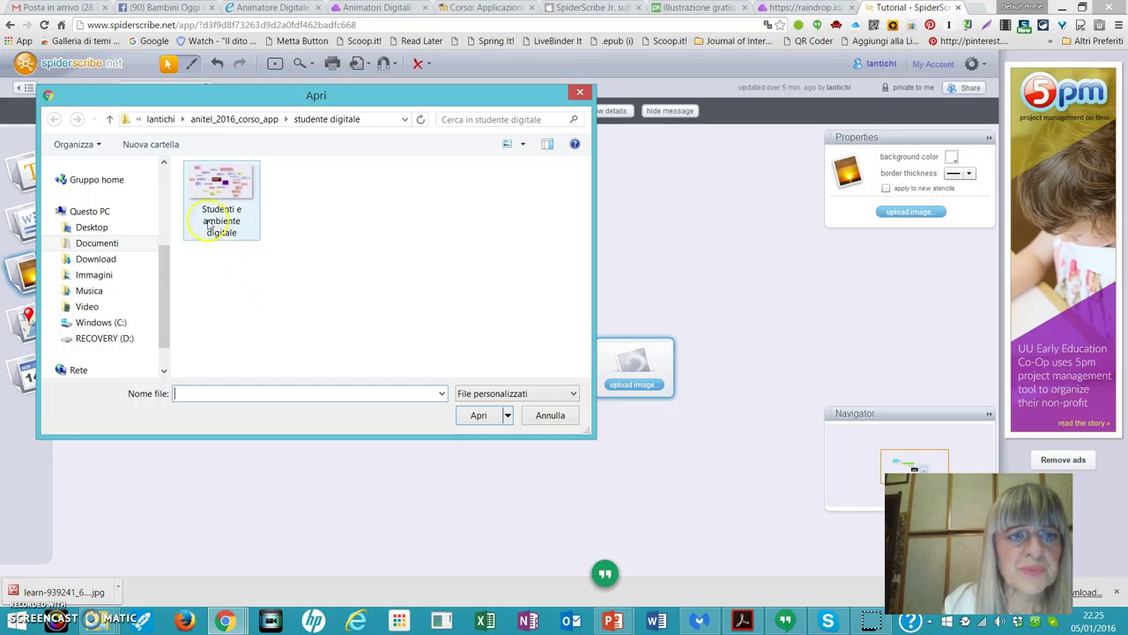
{"action": "left_click", "coordinate": [247, 120]}
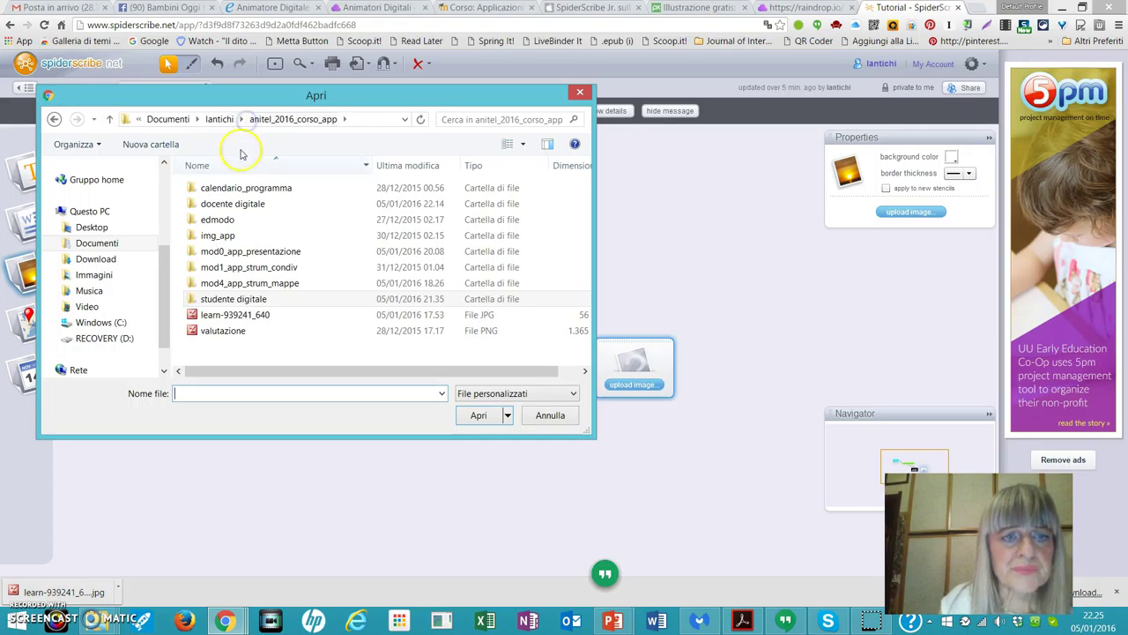
{"action": "left_click", "coordinate": [236, 318]}
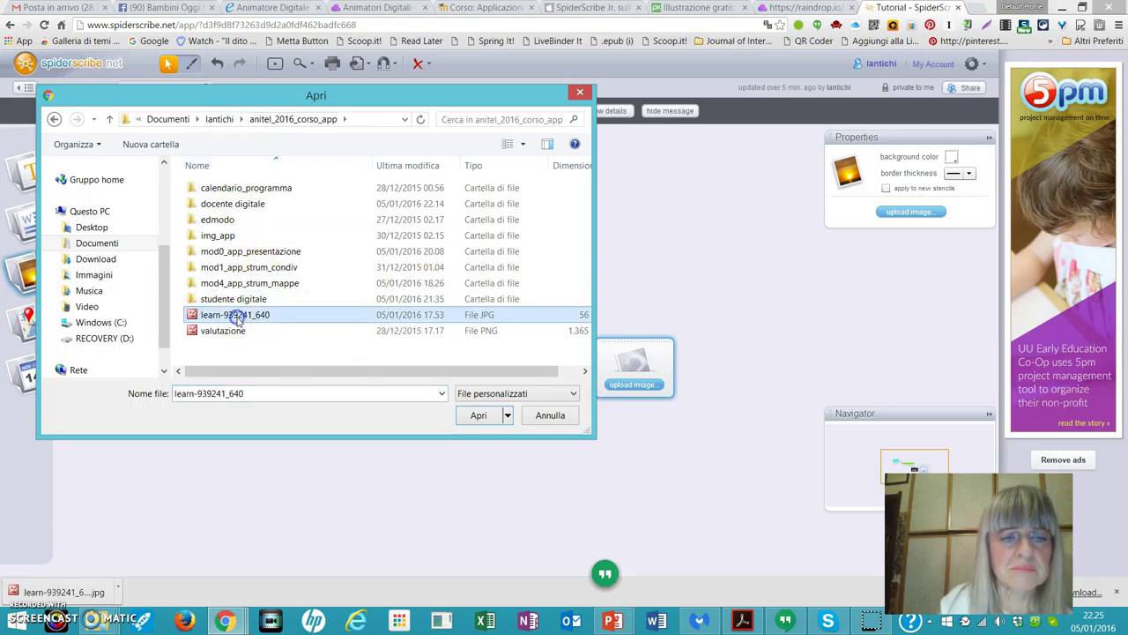
{"action": "left_click", "coordinate": [481, 415]}
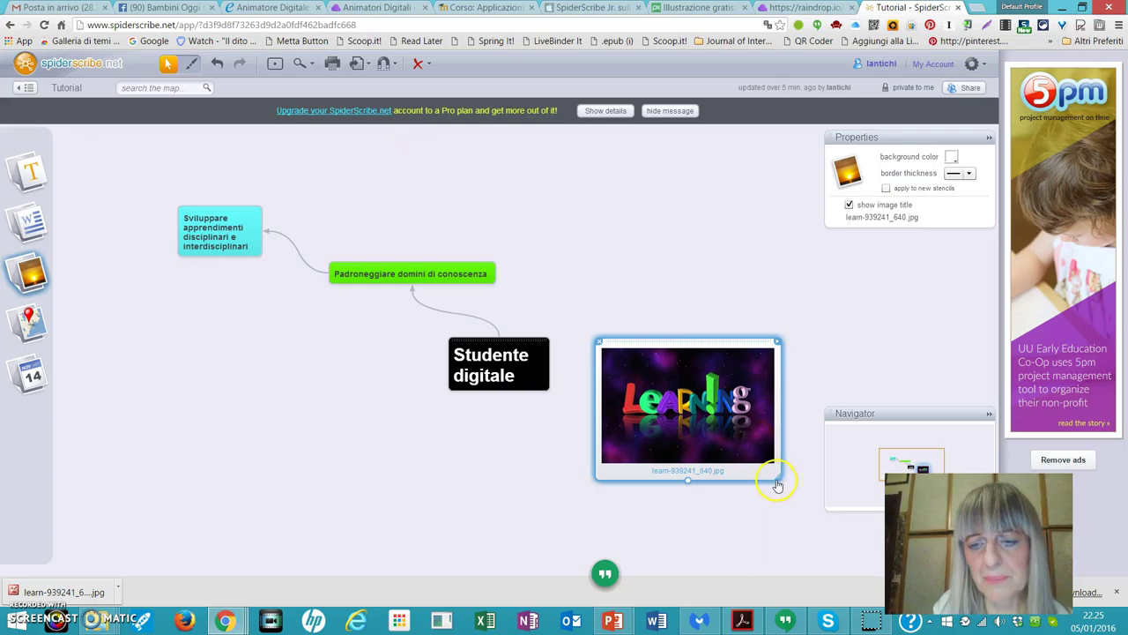
Narrow the "Learning" image stencil slightly and change its title to "rrappresentazione".
{"action": "left_click_drag", "start_coordinate": [780, 482], "coordinate": [743, 474]}
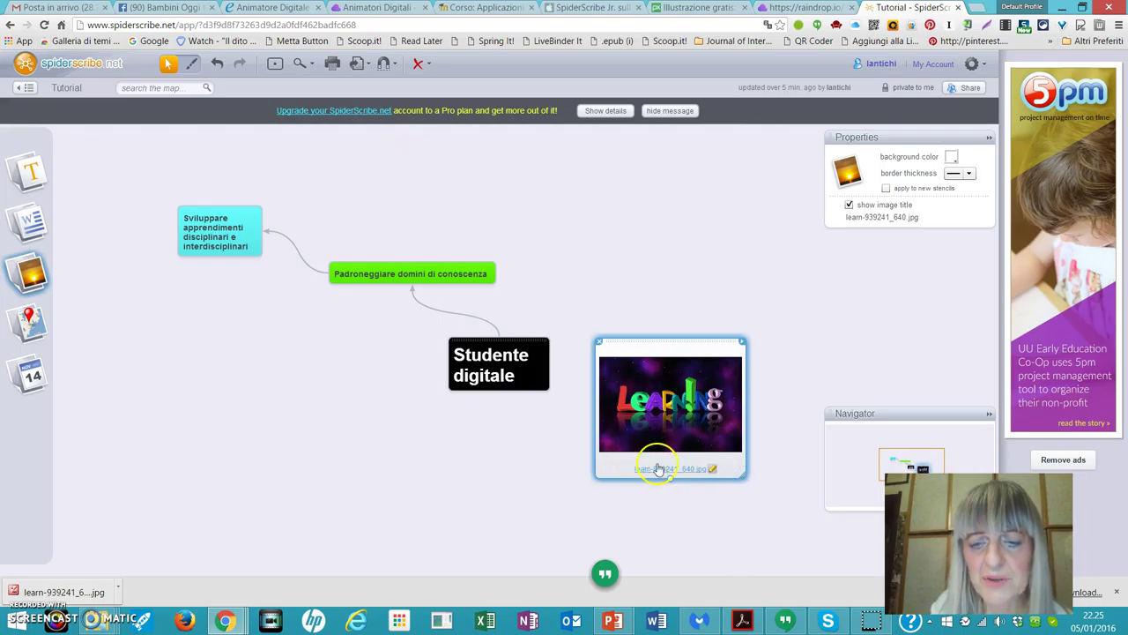
{"action": "mouse_move", "coordinate": [714, 474]}
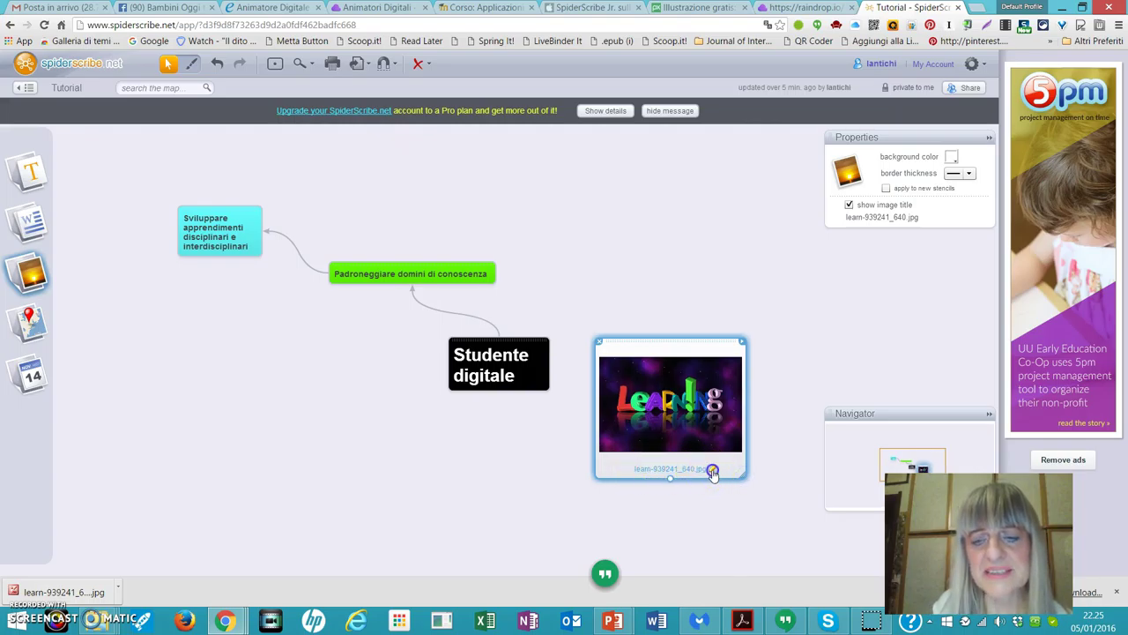
{"action": "left_click", "coordinate": [713, 470]}
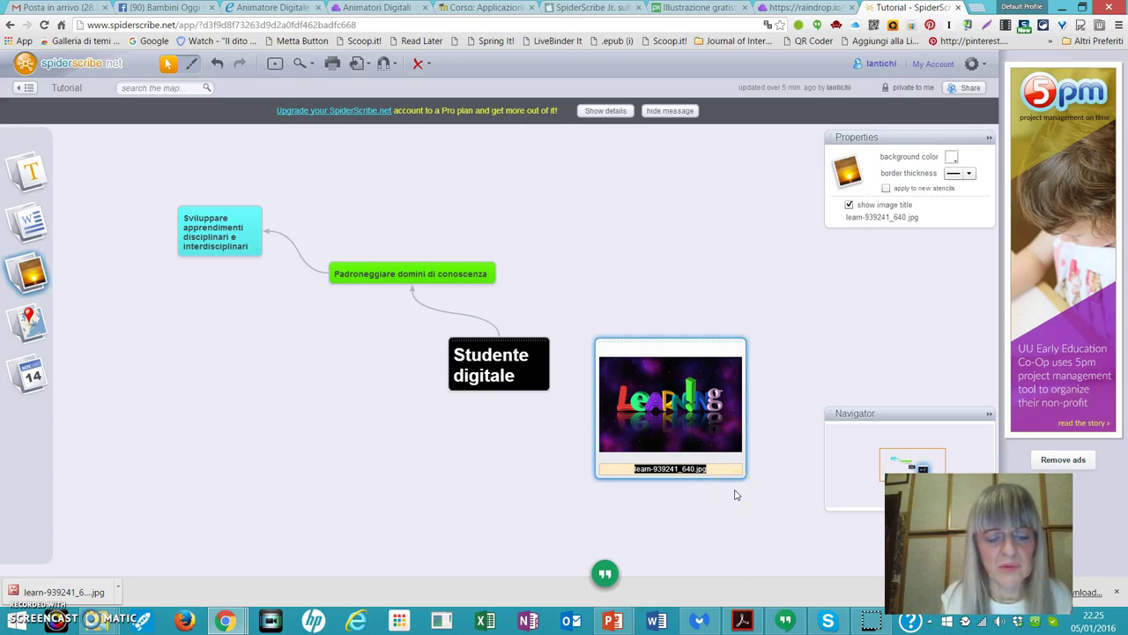
{"action": "key", "text": "BackSpace"}
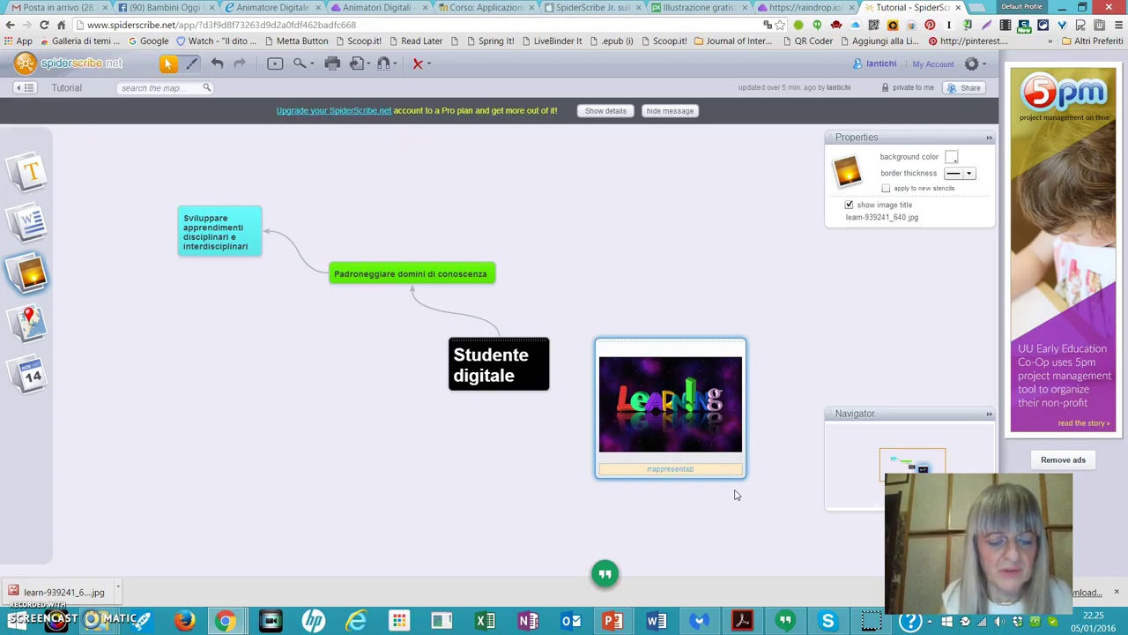
{"action": "type", "text": "rappresentazione"}
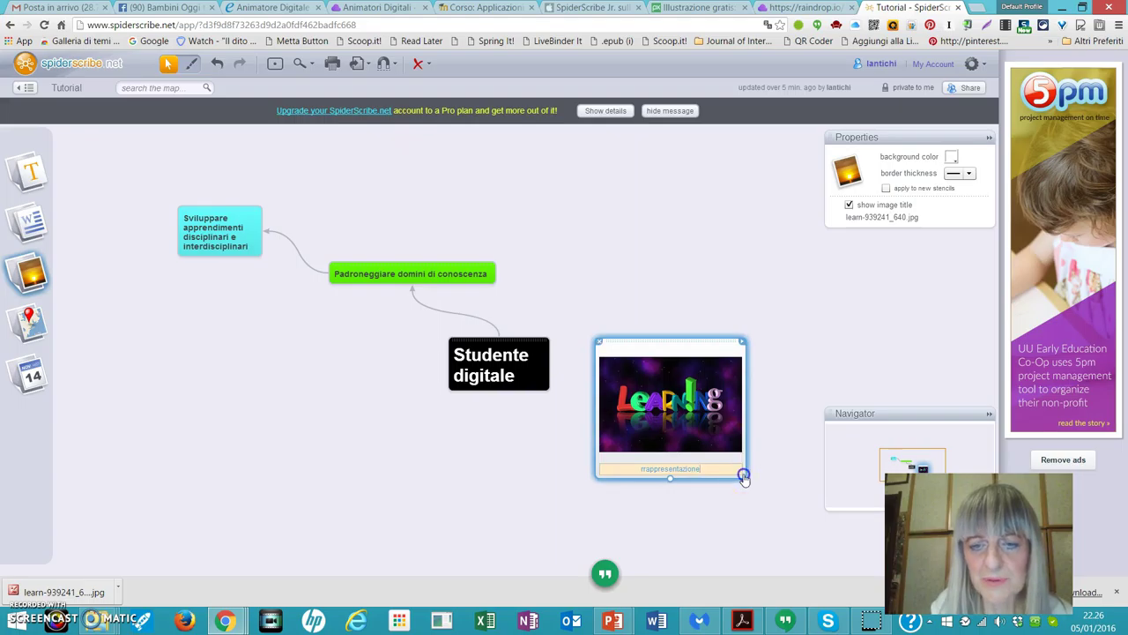
Shrink the "Learning" image stencil to a small thumbnail and draw a connector to it from the "Studente digitale" stencil.
{"action": "left_click", "coordinate": [745, 470]}
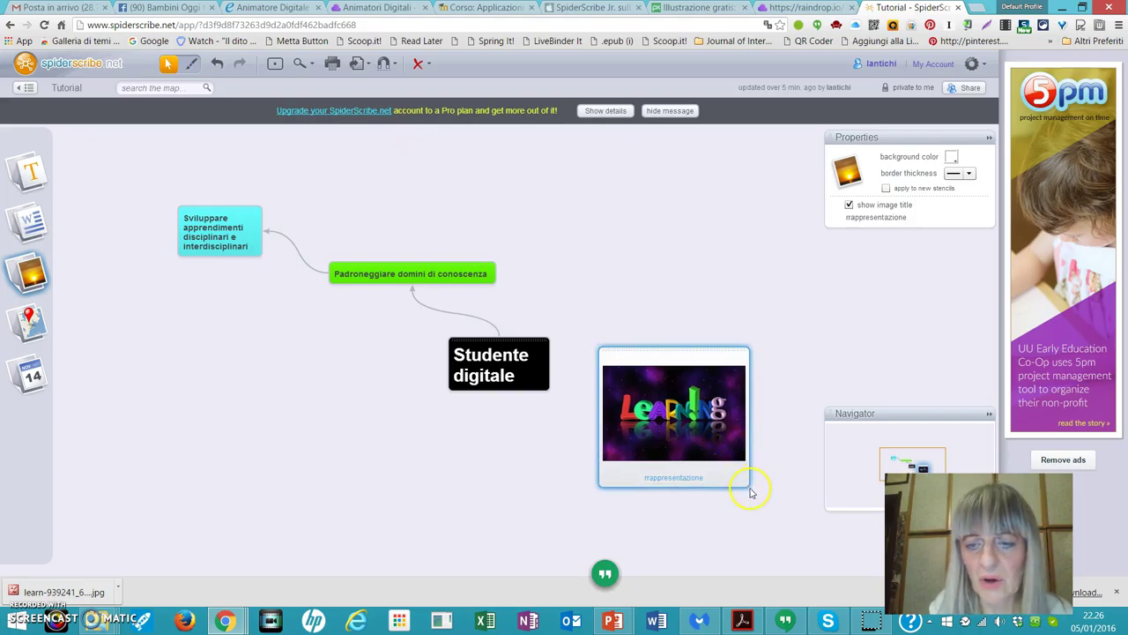
{"action": "left_click", "coordinate": [738, 476]}
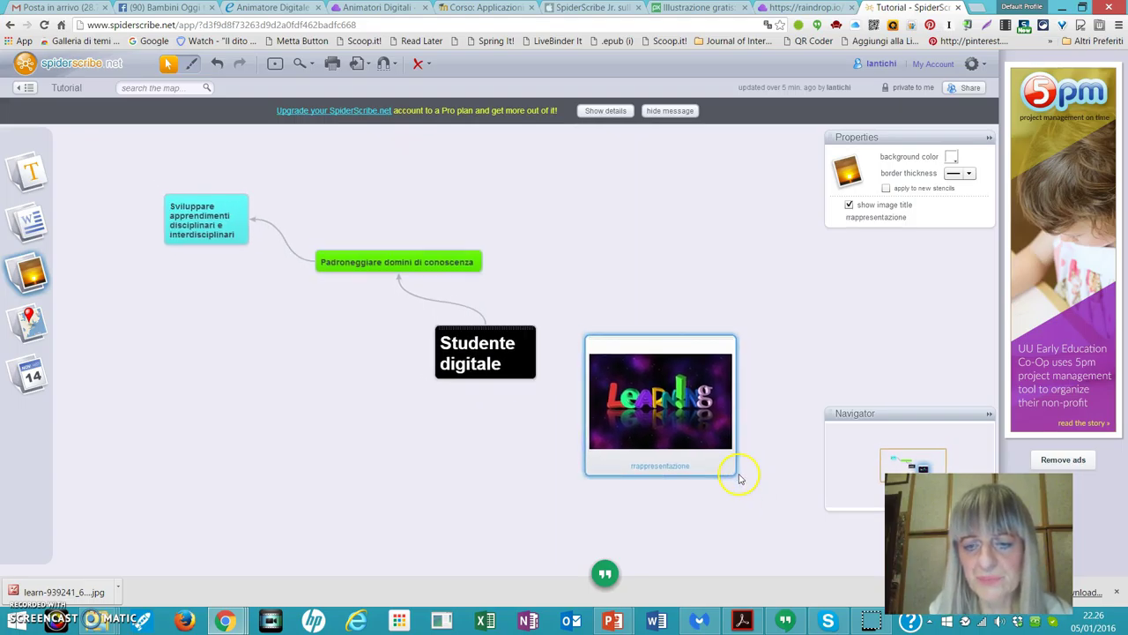
{"action": "left_click_drag", "start_coordinate": [730, 476], "coordinate": [669, 396]}
{"action": "left_click", "coordinate": [421, 356]}
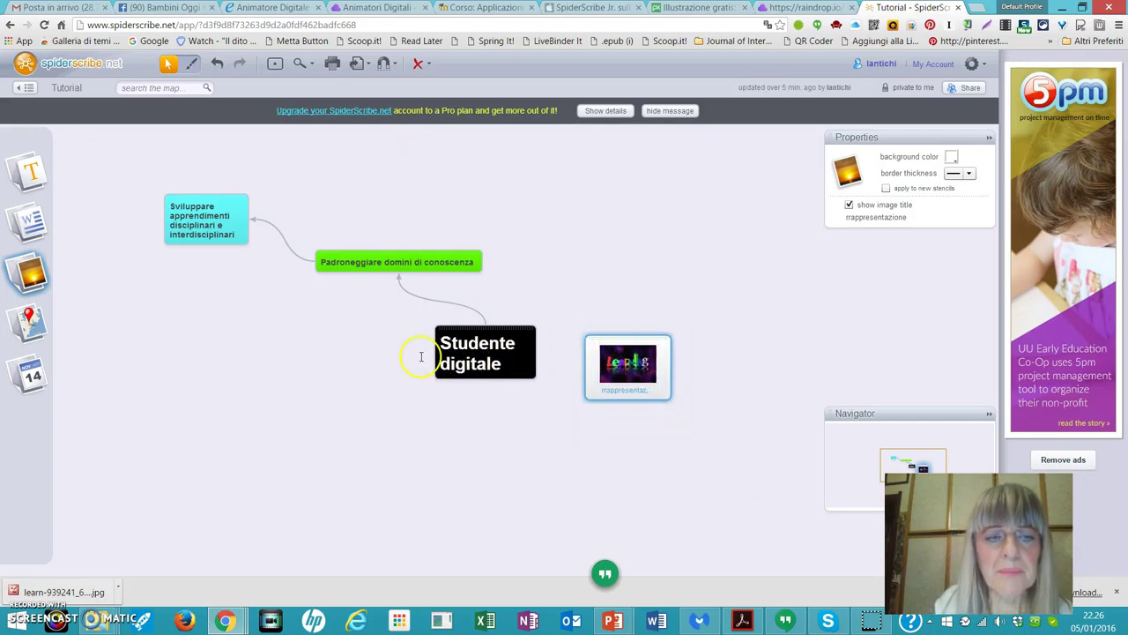
{"action": "left_click", "coordinate": [489, 379]}
{"action": "left_click_drag", "start_coordinate": [487, 380], "coordinate": [587, 371]}
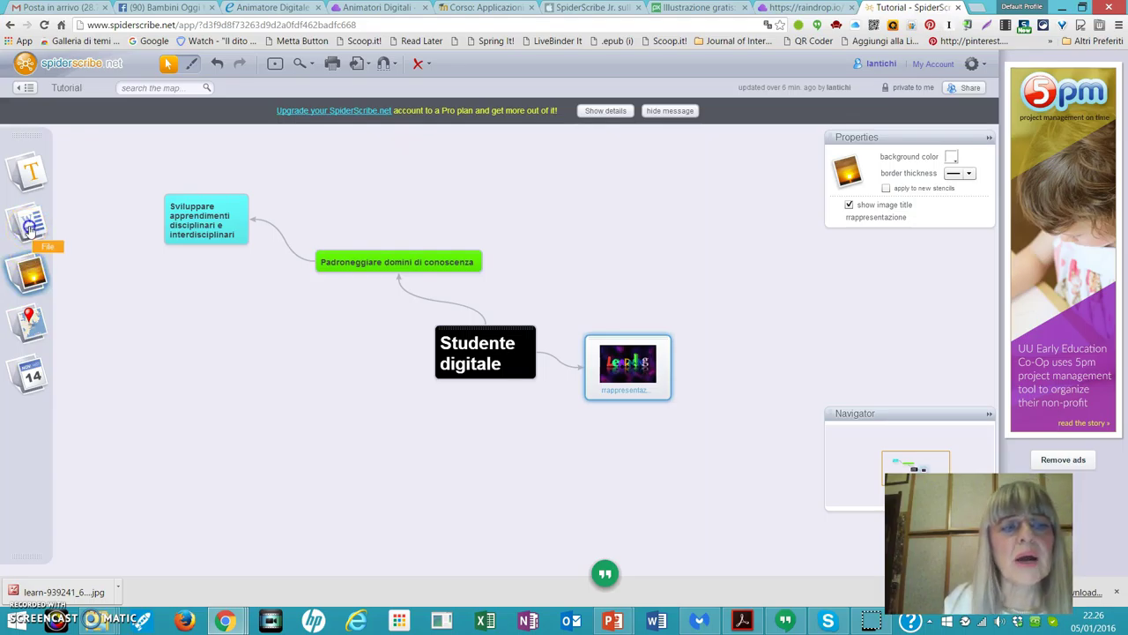
Add a file stencil above the image stencil and upload the Word document "prova" from the anitel_2016_corso_app folder into it.
{"action": "left_click_drag", "start_coordinate": [28, 222], "coordinate": [604, 270]}
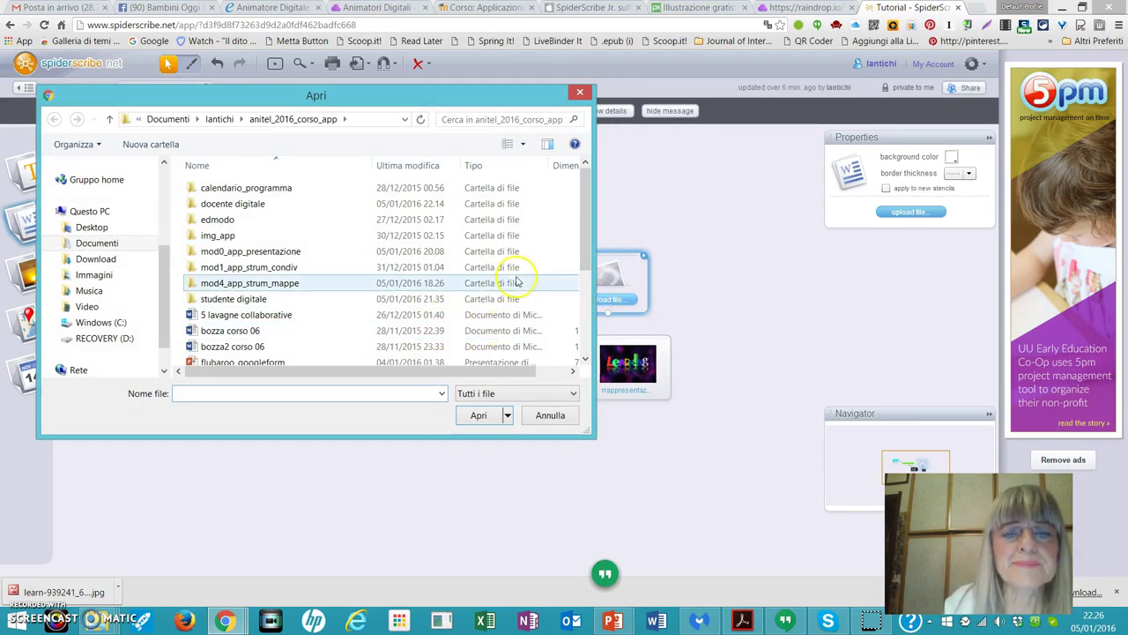
{"action": "left_click", "coordinate": [585, 253]}
{"action": "left_click_drag", "start_coordinate": [585, 253], "coordinate": [583, 335]}
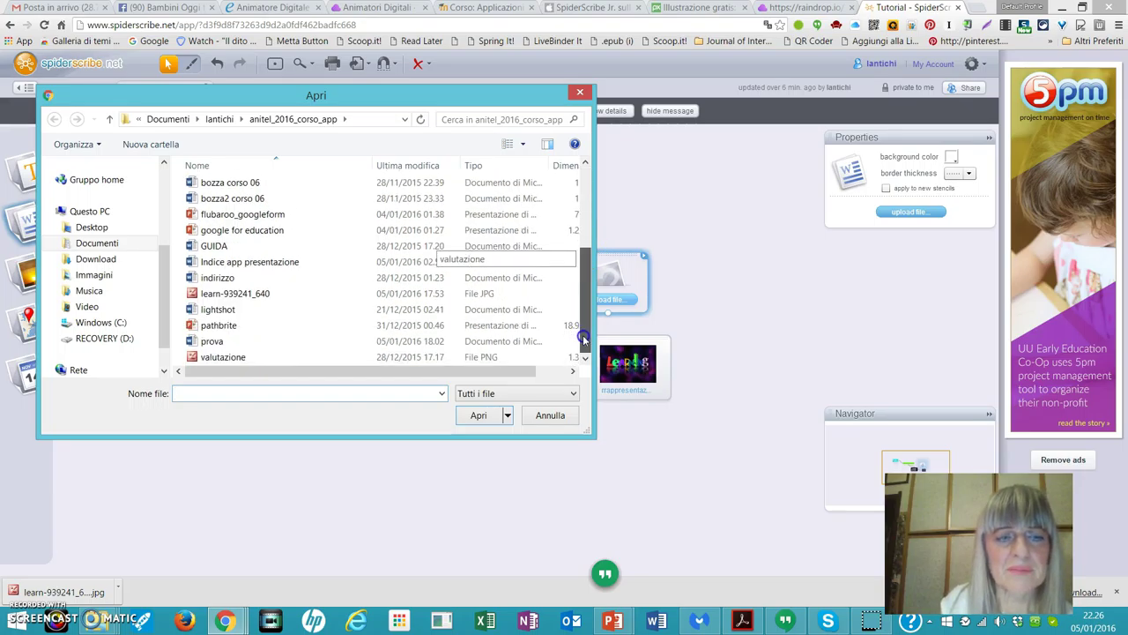
{"action": "left_click", "coordinate": [195, 344]}
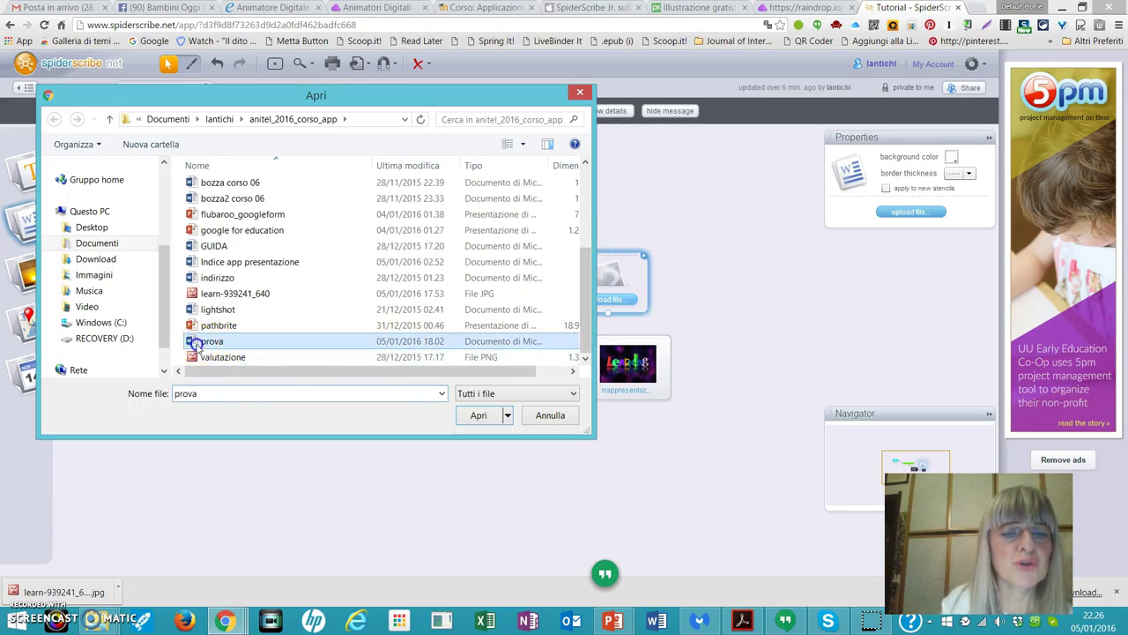
{"action": "left_click", "coordinate": [476, 416]}
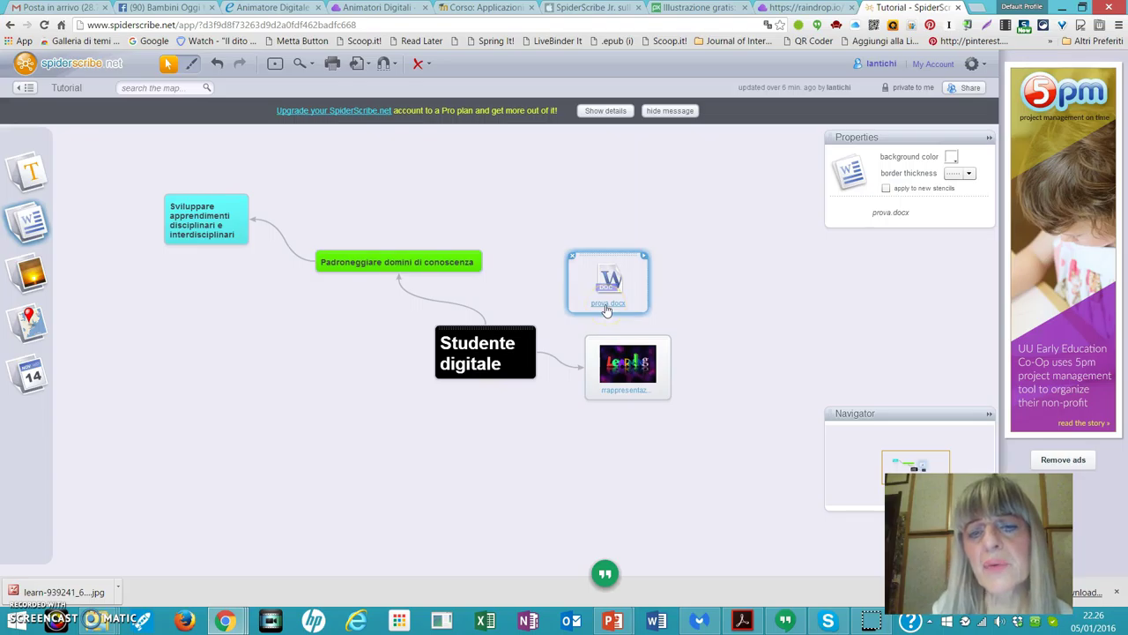
Draw a connector from the "Studente digitale" stencil to the file stencil above the image stencil.
{"action": "left_click", "coordinate": [517, 347]}
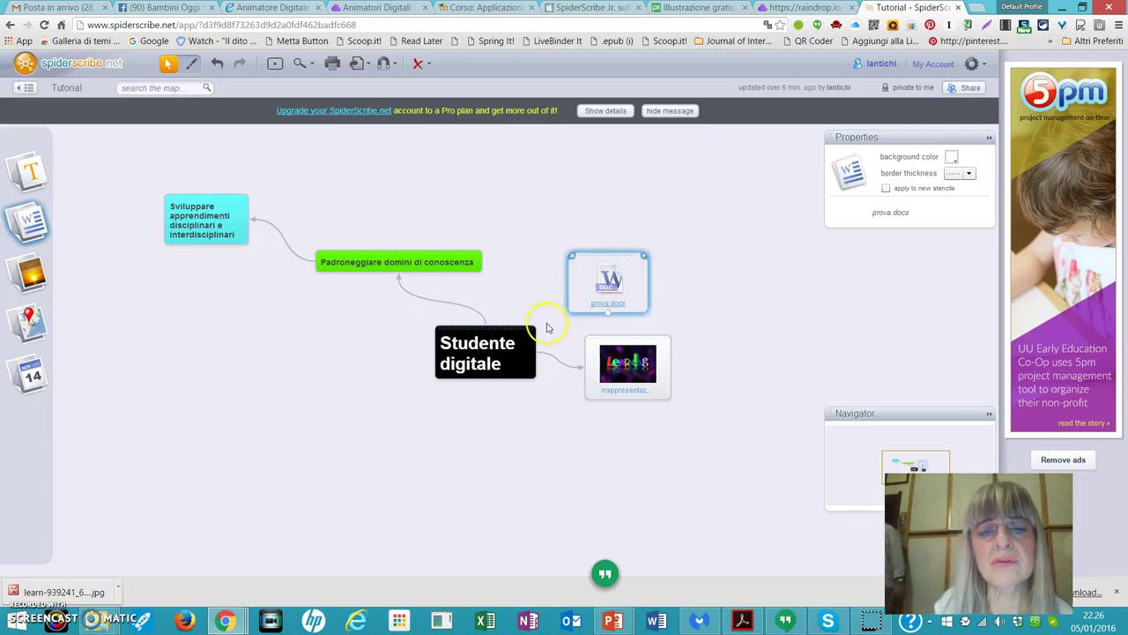
{"action": "left_click_drag", "start_coordinate": [483, 385], "coordinate": [565, 289]}
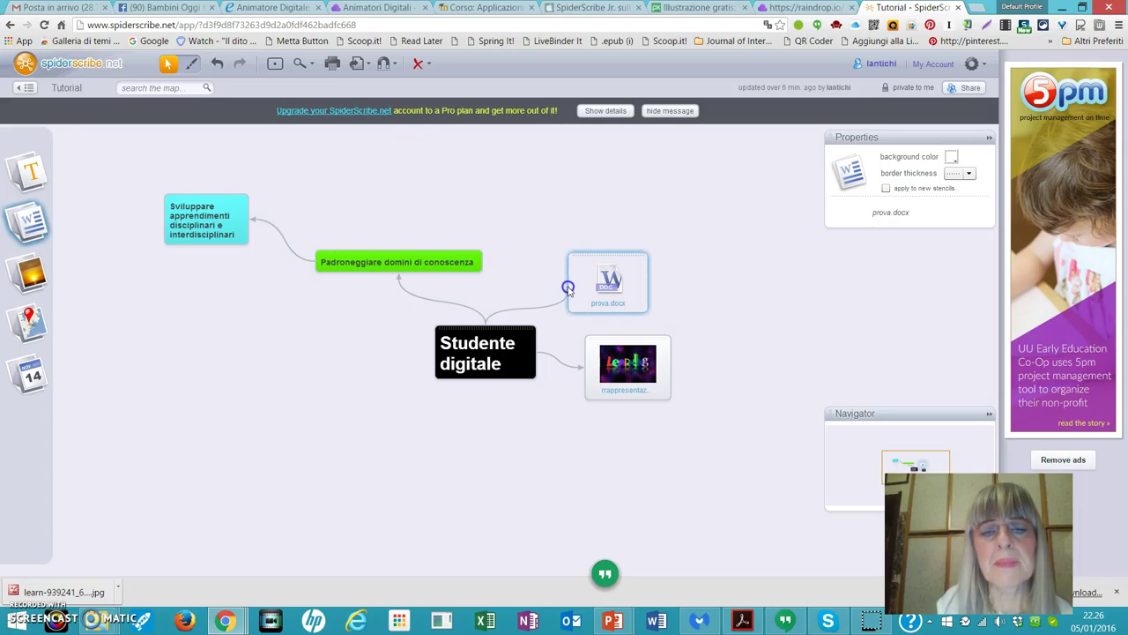
{"action": "left_click_drag", "start_coordinate": [565, 289], "coordinate": [568, 288]}
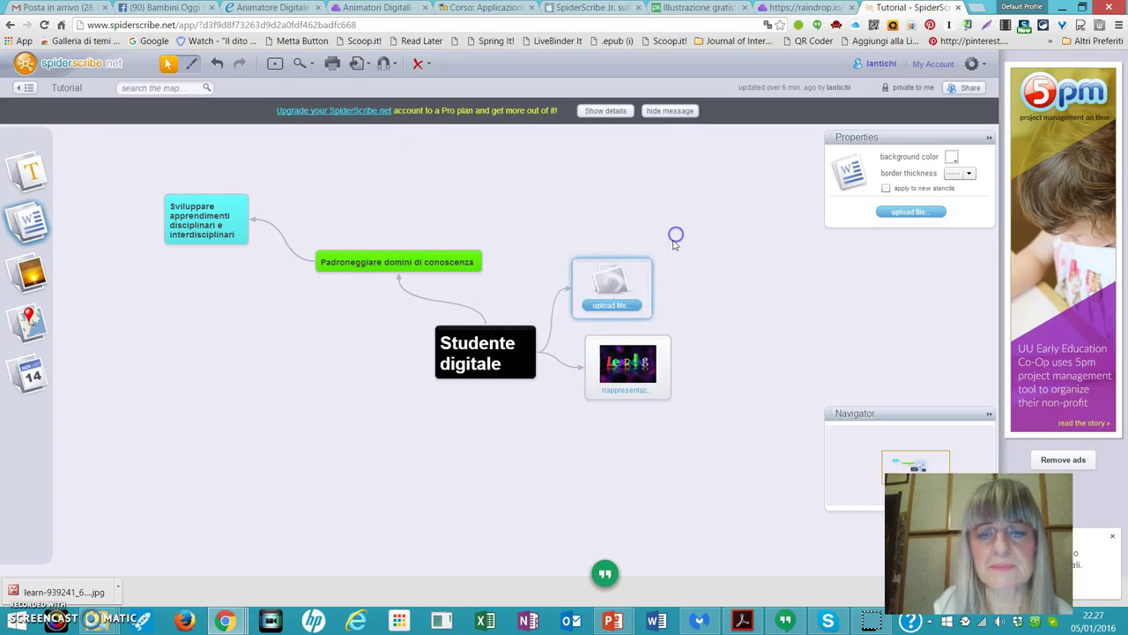
{"action": "left_click", "coordinate": [262, 403]}
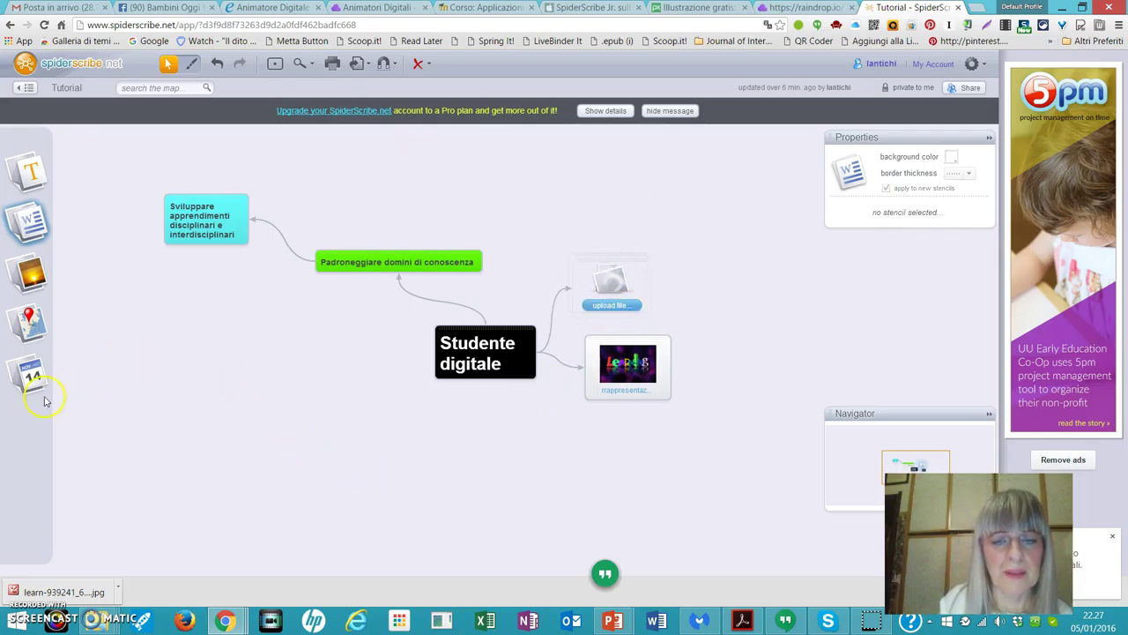
Add a map stencil below and slightly to the right of "Studente digitale" and set its location to Brescia.
{"action": "left_click", "coordinate": [32, 333]}
{"action": "left_click_drag", "start_coordinate": [31, 330], "coordinate": [561, 477]}
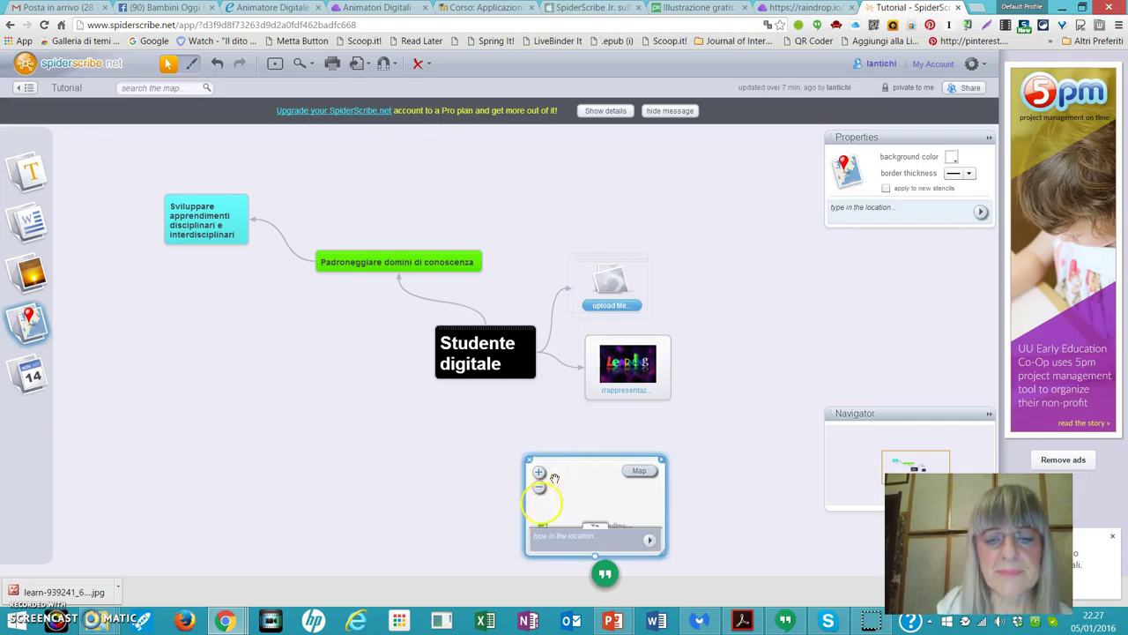
{"action": "left_click", "coordinate": [557, 541]}
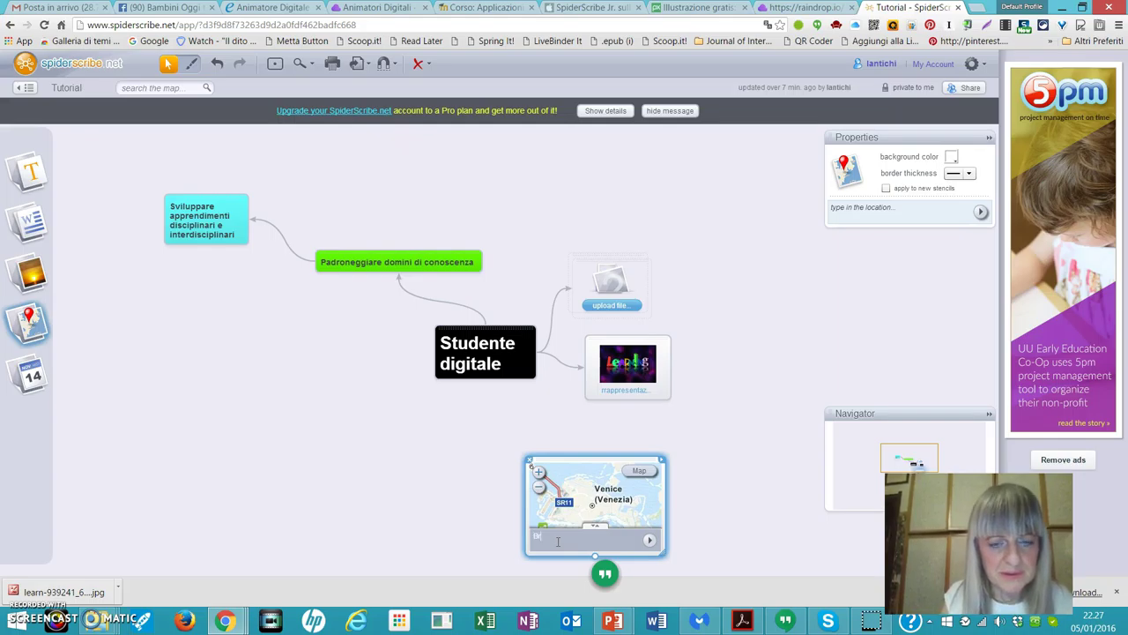
{"action": "type", "text": "Brescia"}
{"action": "left_click", "coordinate": [649, 540]}
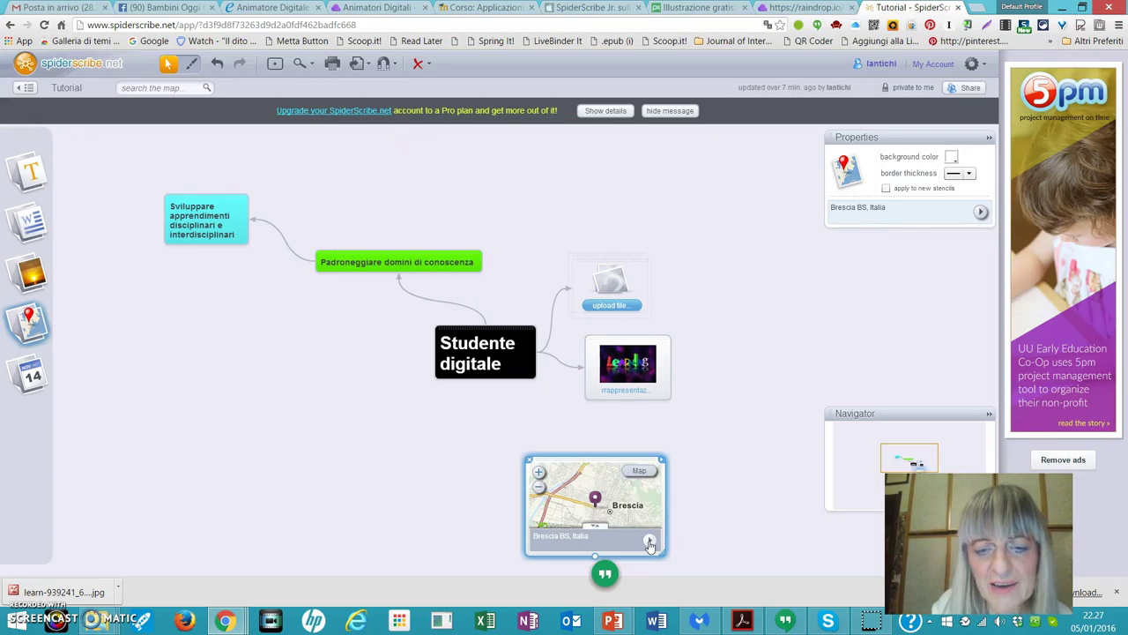
Shrink the Brescia map stencil and draw a connector to it from the "Studente digitale" stencil.
{"action": "left_click", "coordinate": [538, 474]}
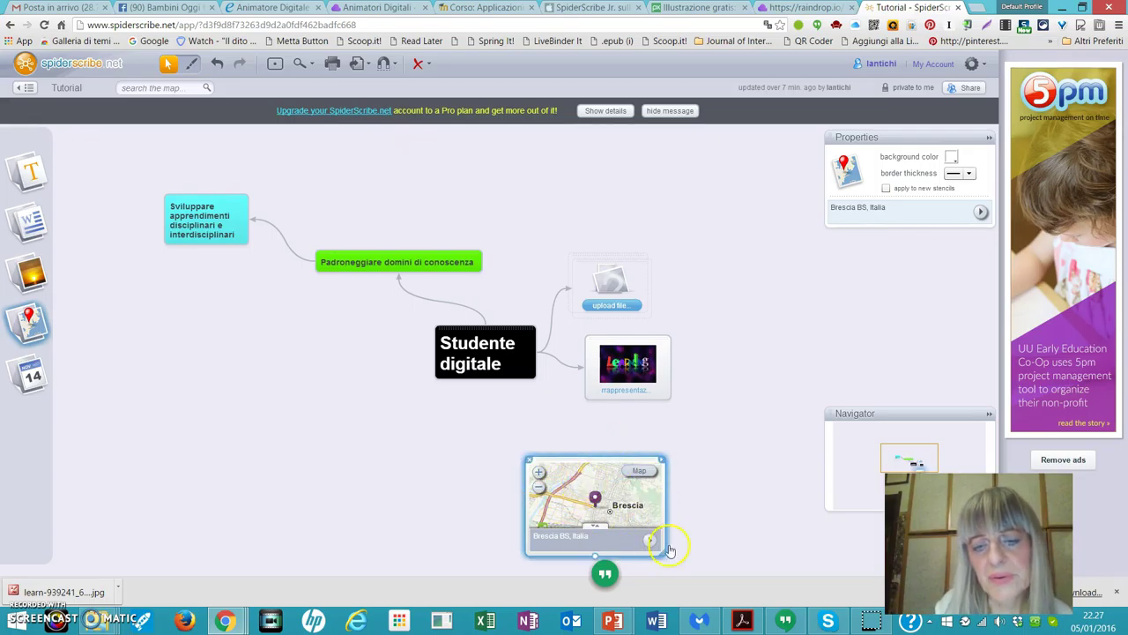
{"action": "left_click_drag", "start_coordinate": [662, 556], "coordinate": [625, 531]}
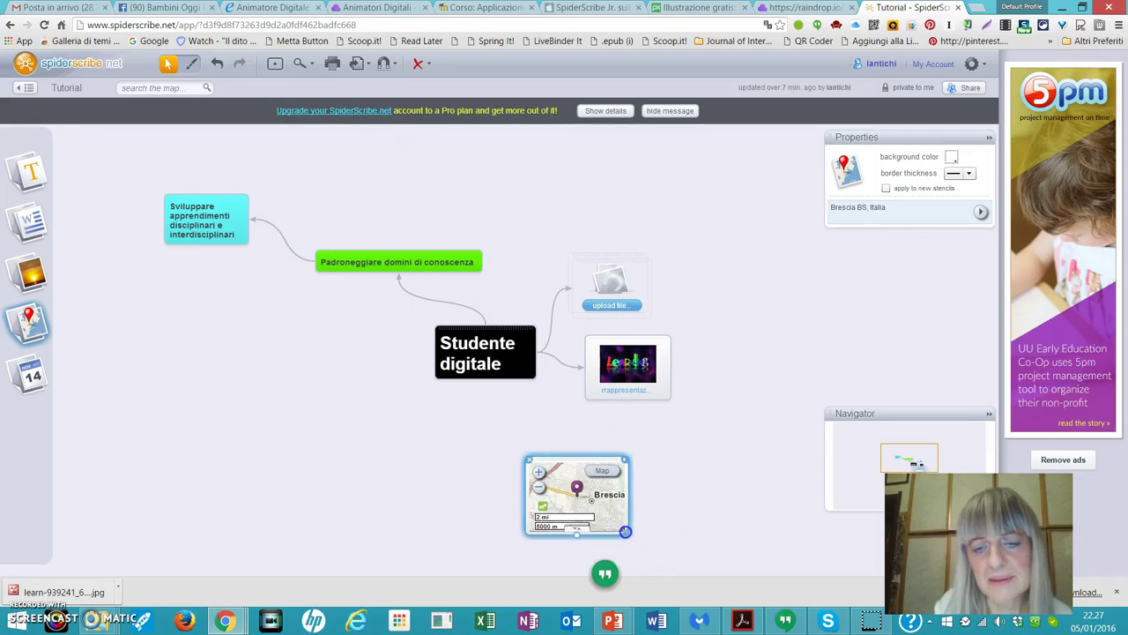
{"action": "left_click", "coordinate": [499, 418]}
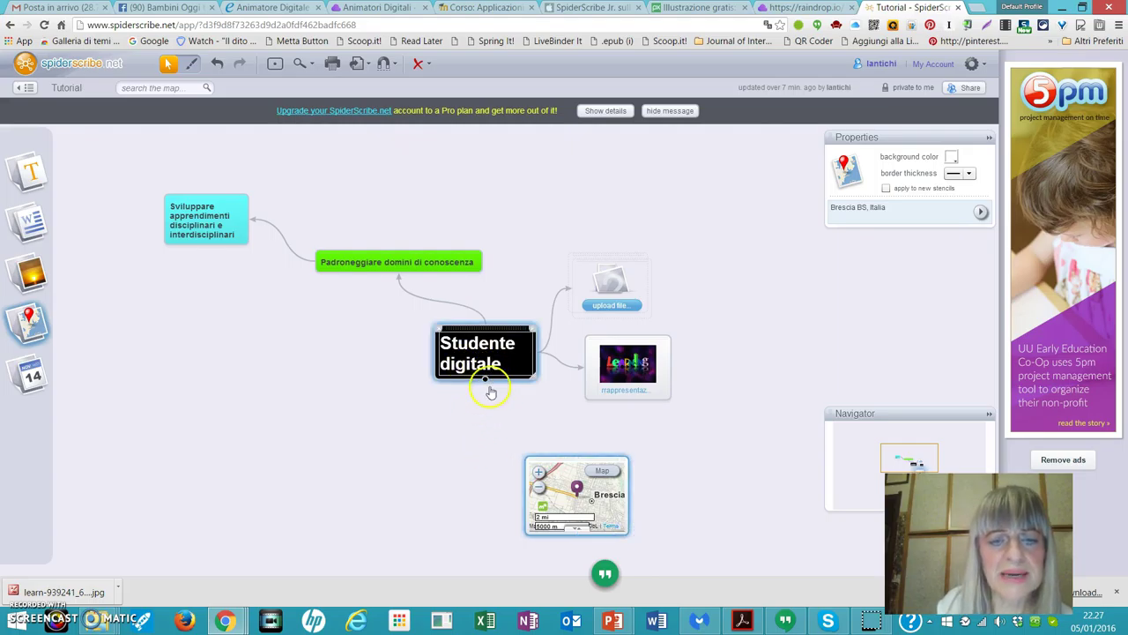
{"action": "left_click_drag", "start_coordinate": [484, 385], "coordinate": [575, 458]}
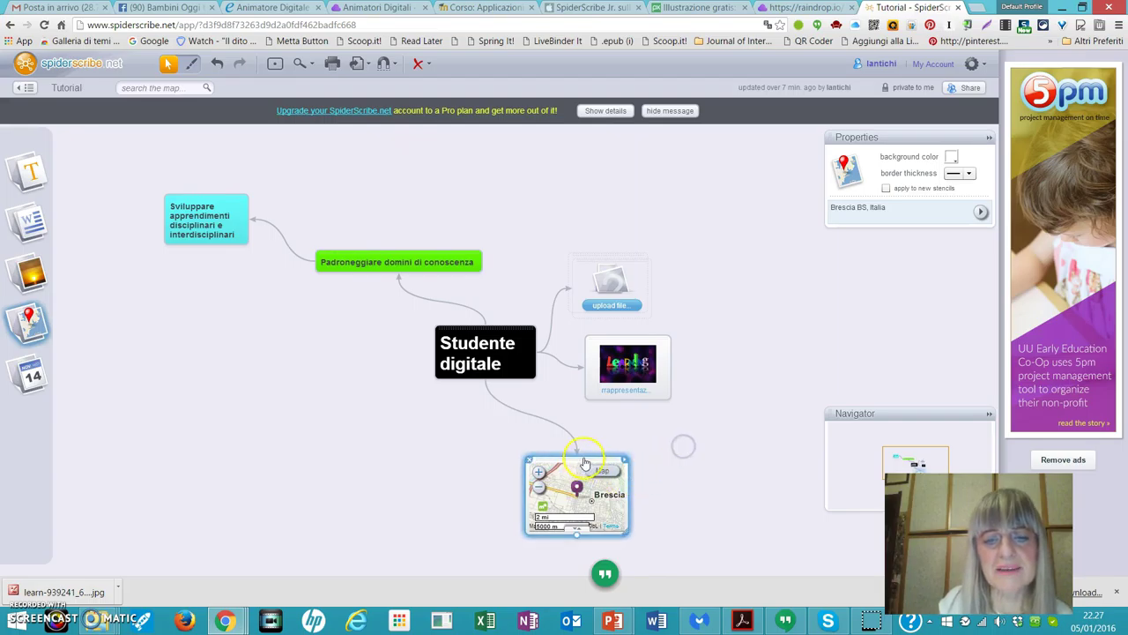
Add a date stencil to the left of the map with the note "ddddddd" and connect "Studente digitale" to it.
{"action": "left_click", "coordinate": [33, 375]}
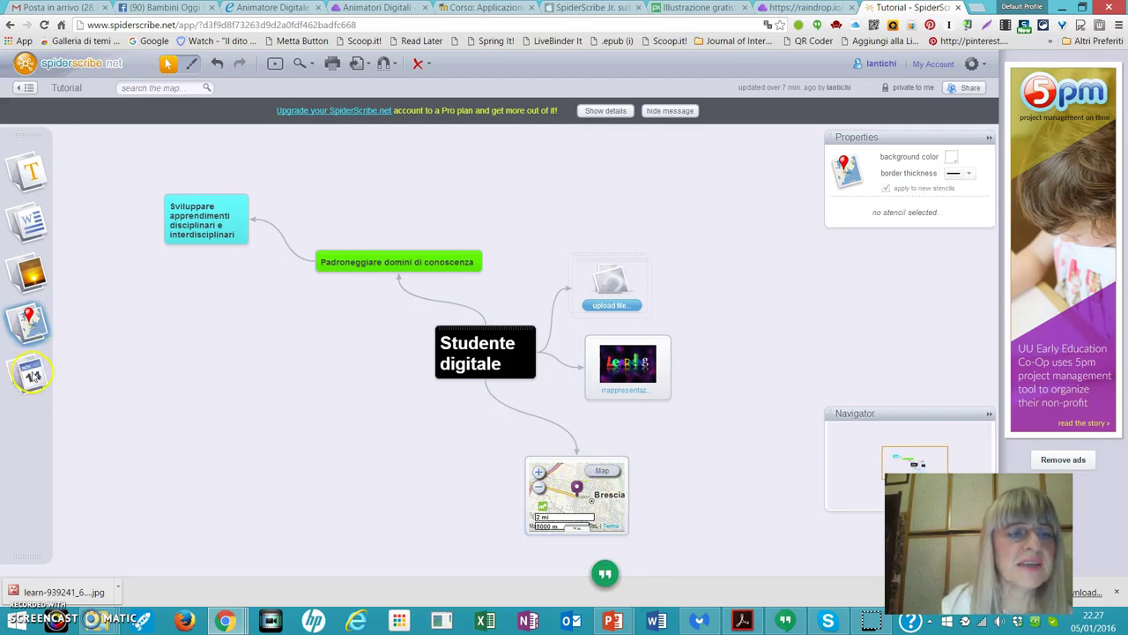
{"action": "left_click_drag", "start_coordinate": [33, 375], "coordinate": [411, 486]}
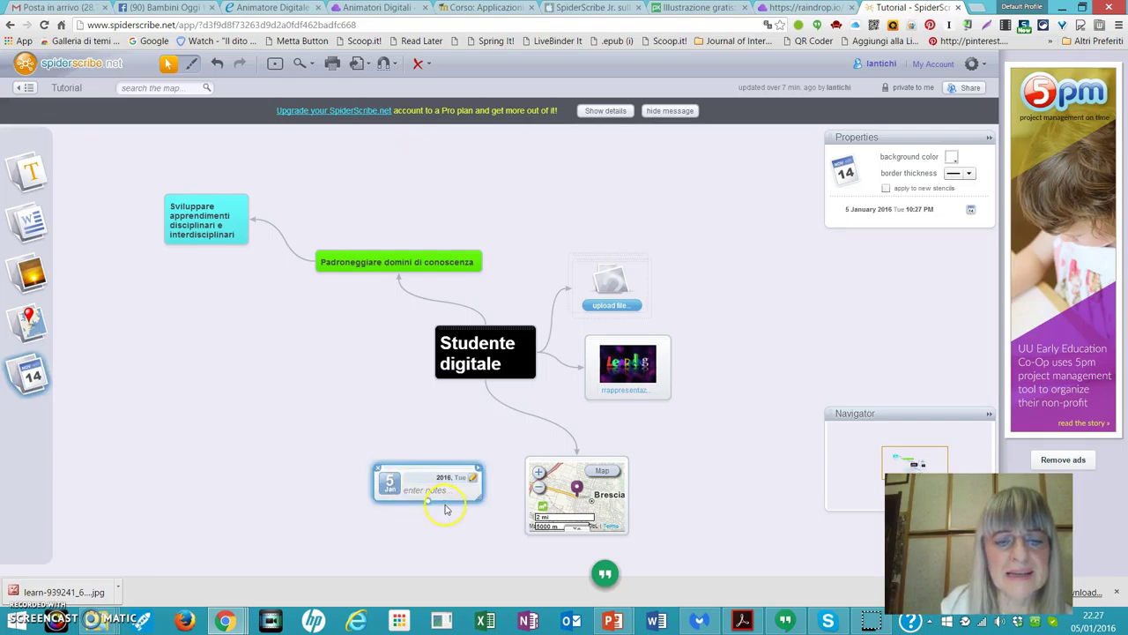
{"action": "left_click", "coordinate": [424, 492]}
{"action": "left_click", "coordinate": [427, 491]}
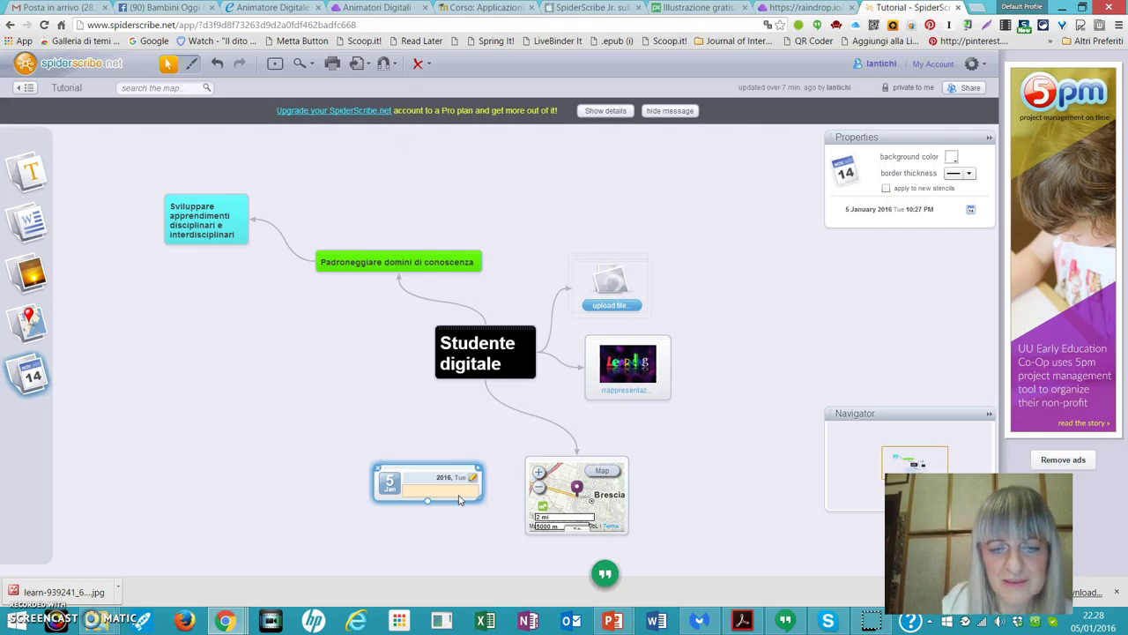
{"action": "type", "text": "ddddddd"}
{"action": "left_click", "coordinate": [441, 454]}
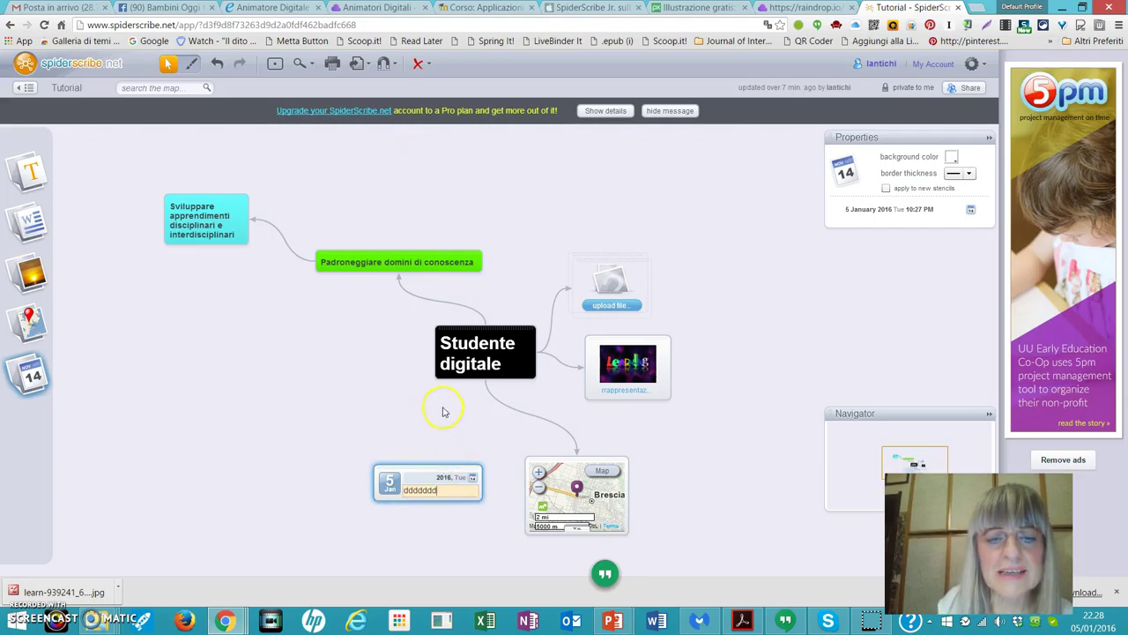
{"action": "left_click_drag", "start_coordinate": [489, 381], "coordinate": [425, 465]}
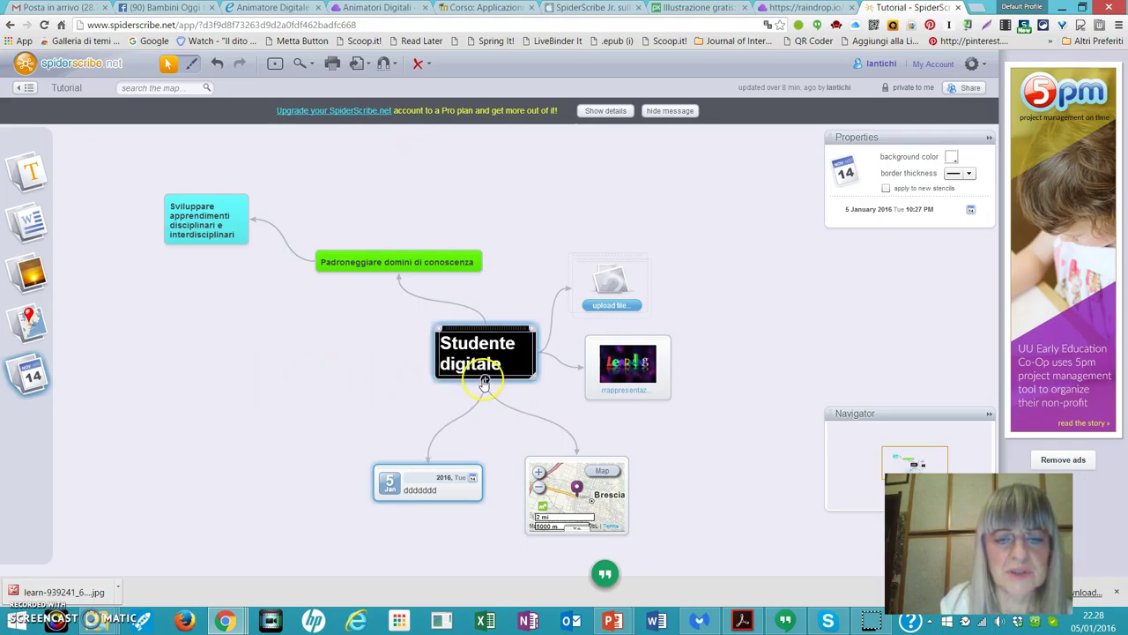
Add an empty text stencil to the left of "Studente digitale" and draw a connector to it from that stencil.
{"action": "left_click_drag", "start_coordinate": [480, 379], "coordinate": [302, 359]}
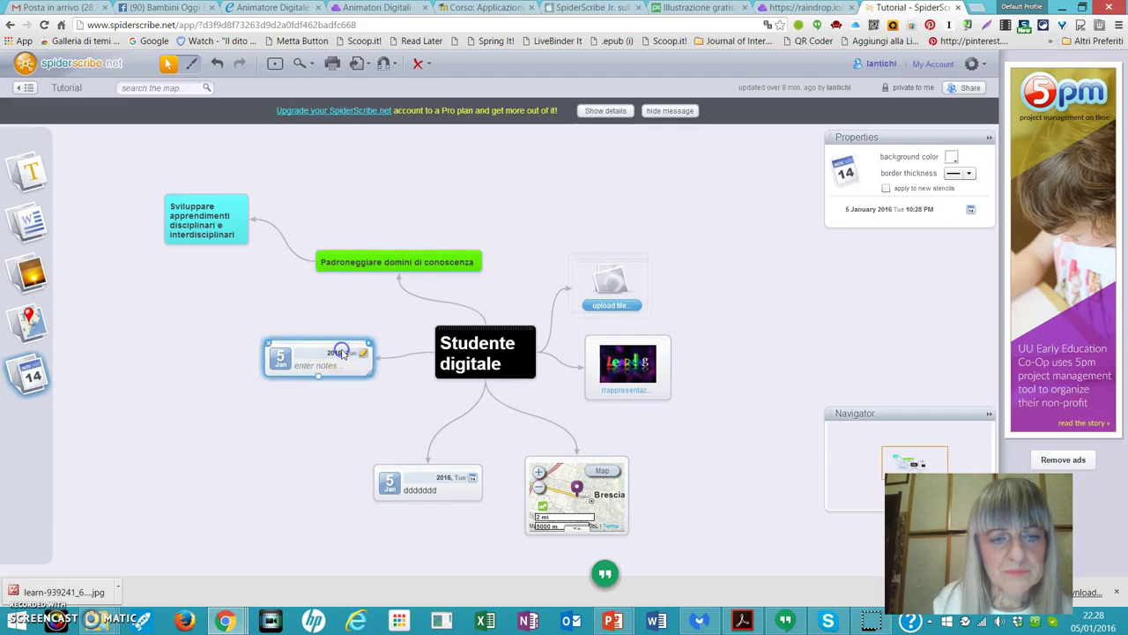
{"action": "left_click", "coordinate": [270, 345]}
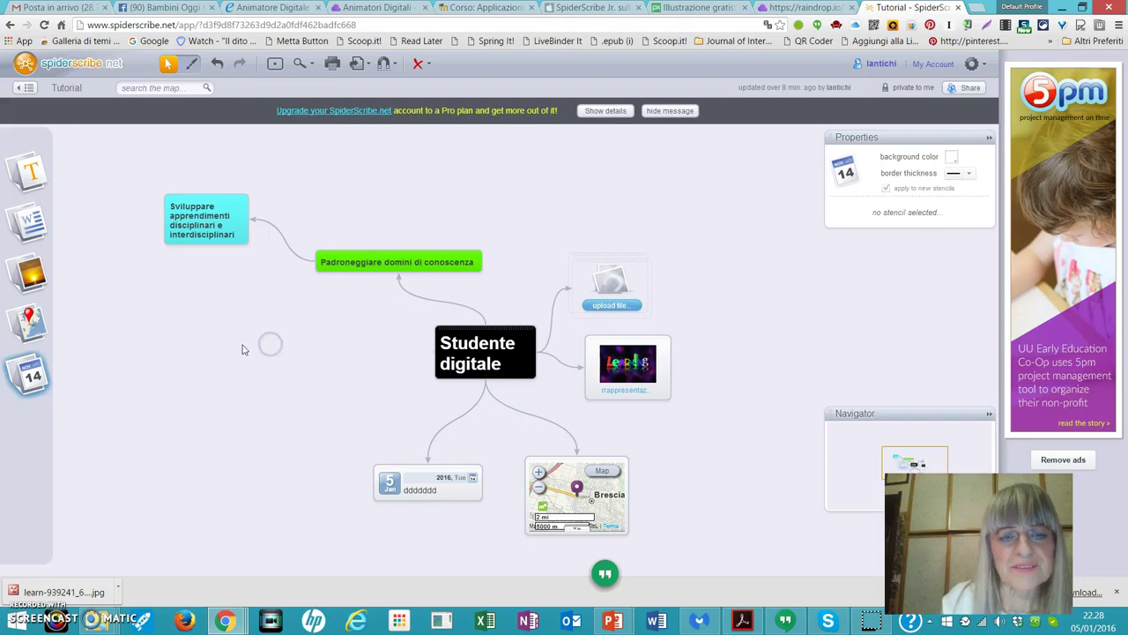
{"action": "left_click", "coordinate": [32, 176]}
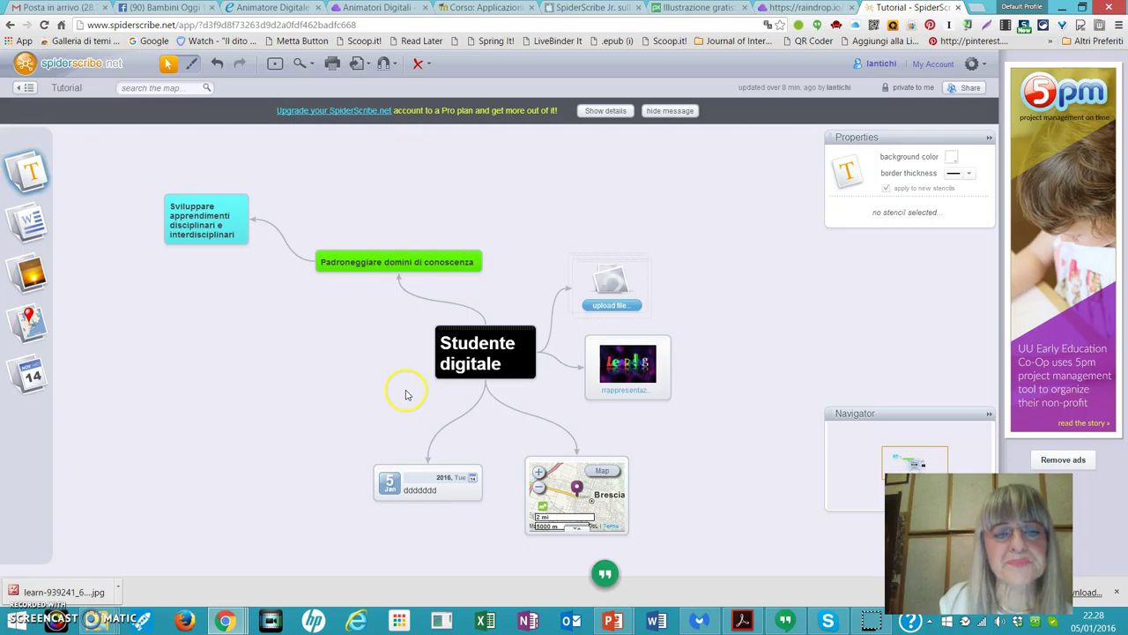
{"action": "left_click_drag", "start_coordinate": [29, 174], "coordinate": [349, 361]}
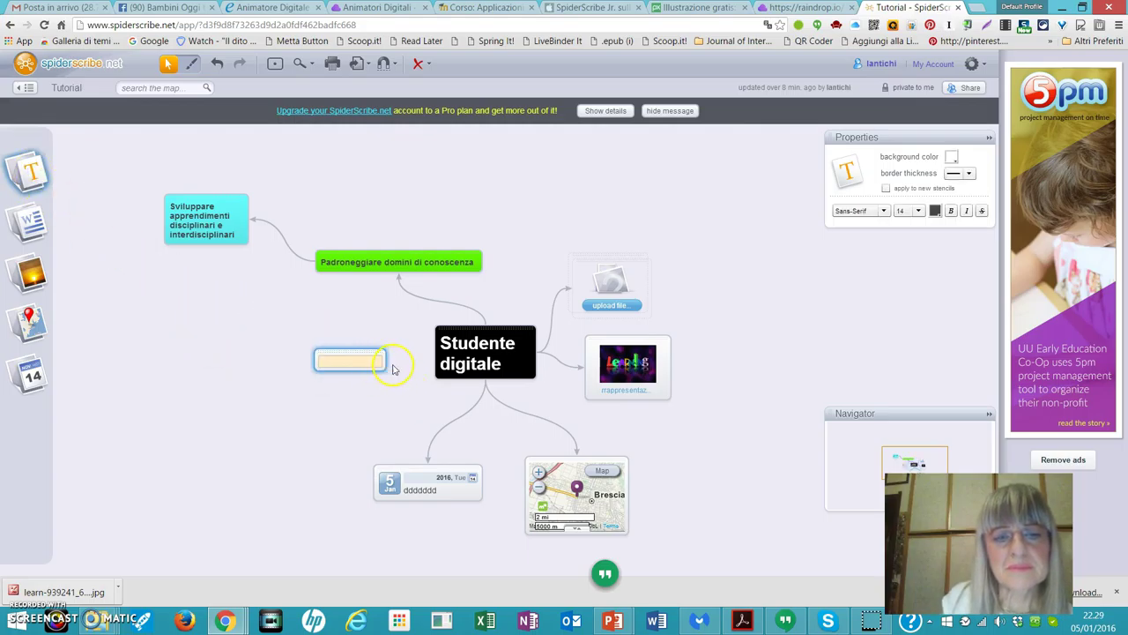
{"action": "left_click", "coordinate": [384, 374]}
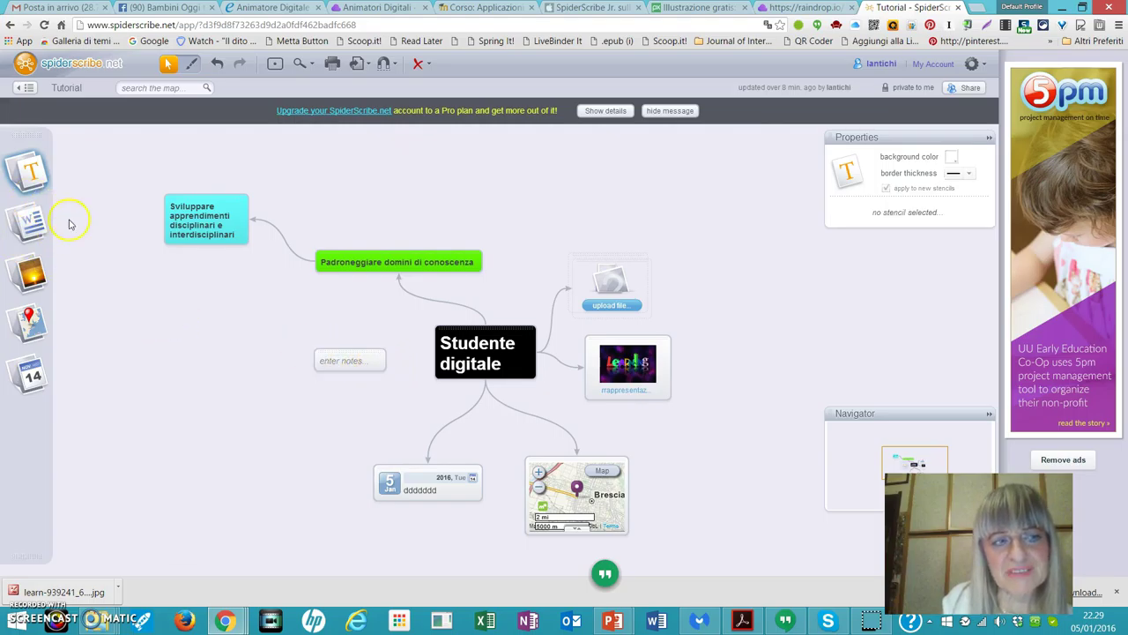
{"action": "left_click", "coordinate": [370, 355]}
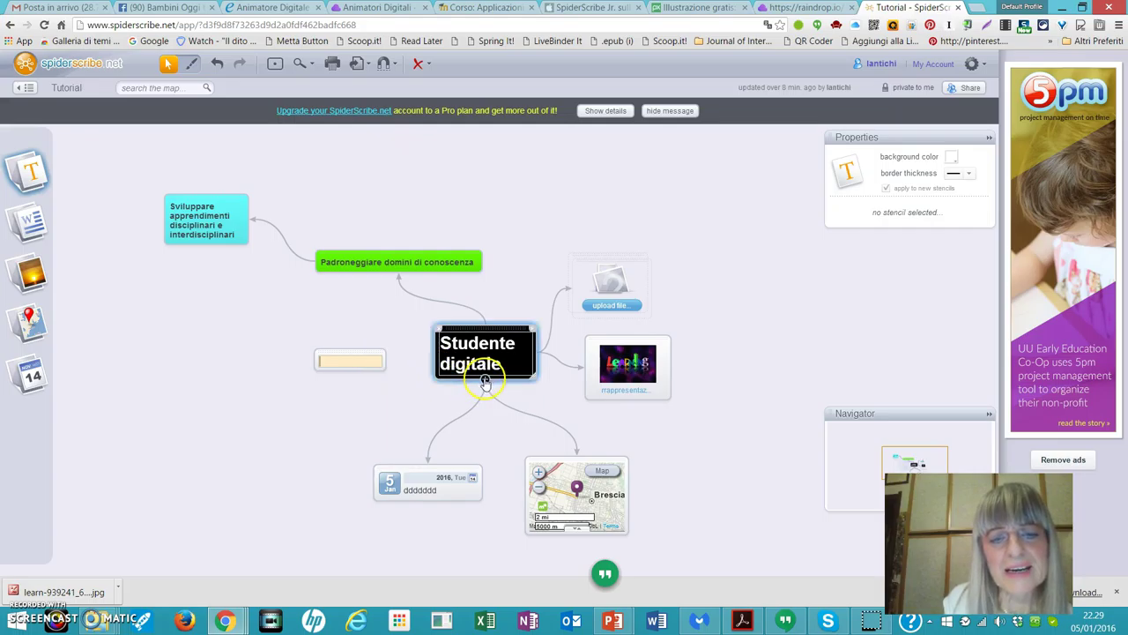
{"action": "left_click", "coordinate": [404, 373]}
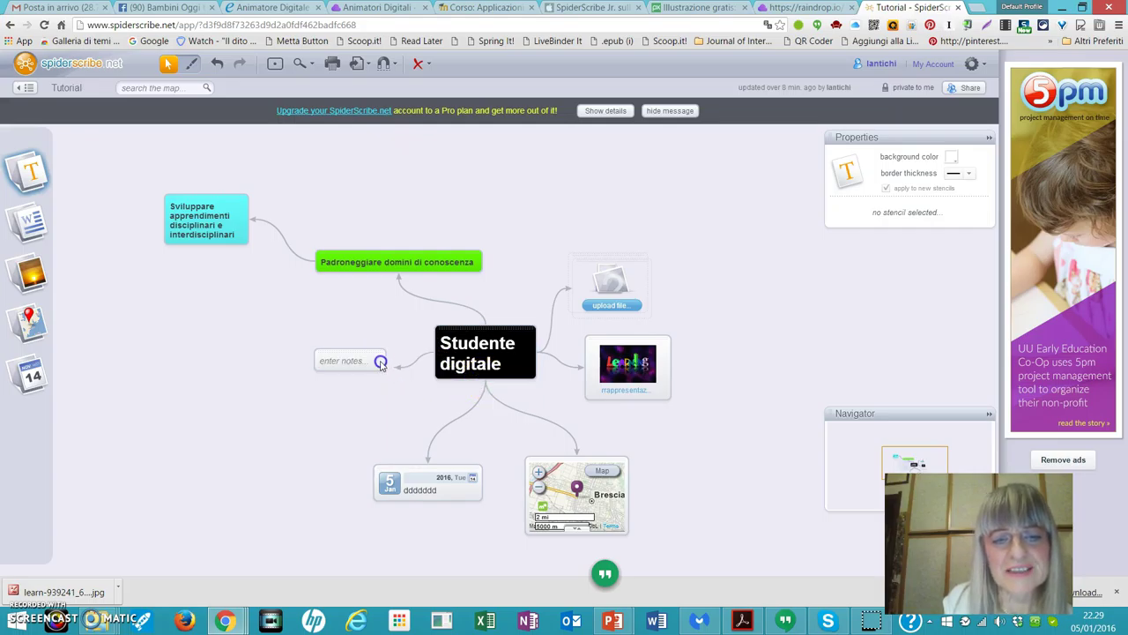
Enter "Sa usare gli strumenti tecnologici" in the new text stencil and move it further left, clear of "Studente digitale".
{"action": "left_click", "coordinate": [328, 361]}
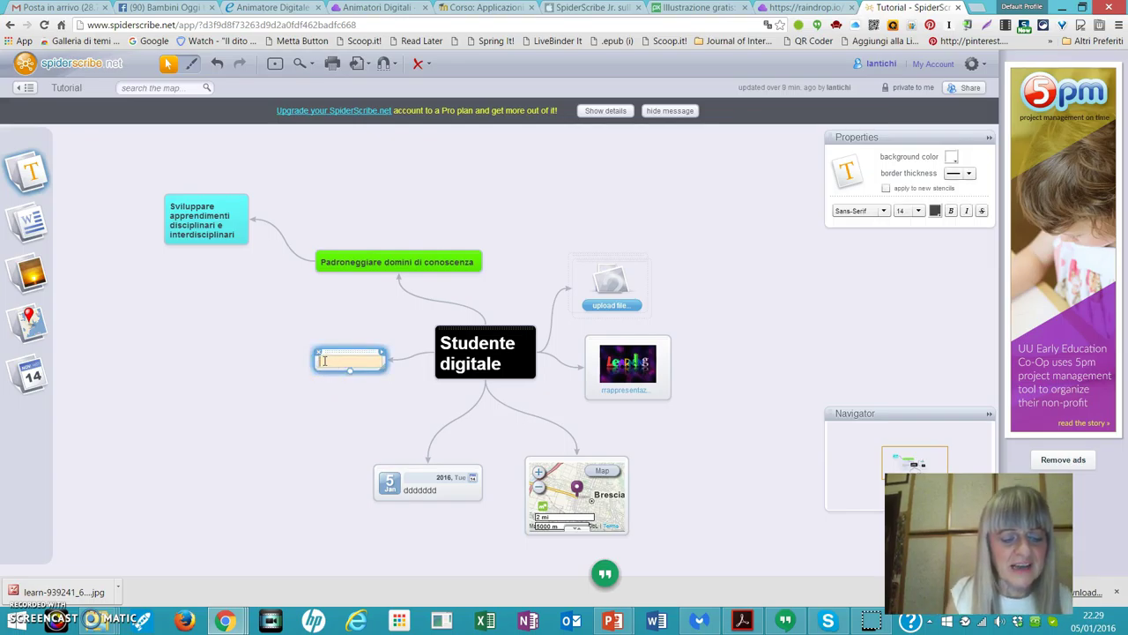
{"action": "type", "text": "Si usa"}
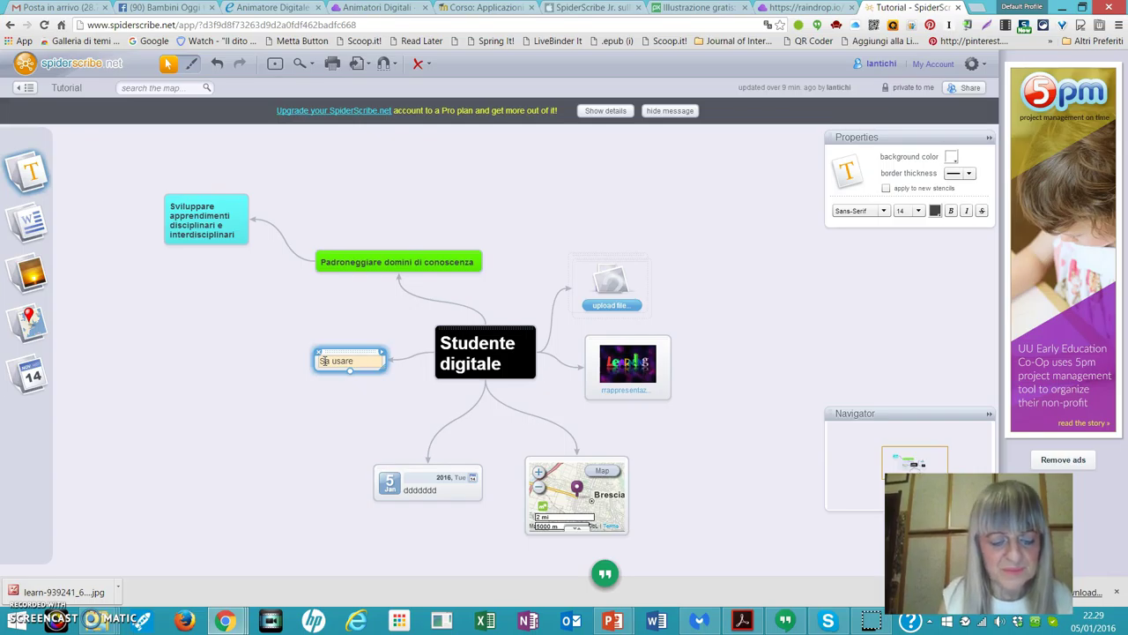
{"action": "type", "text": "re gli strumenti"}
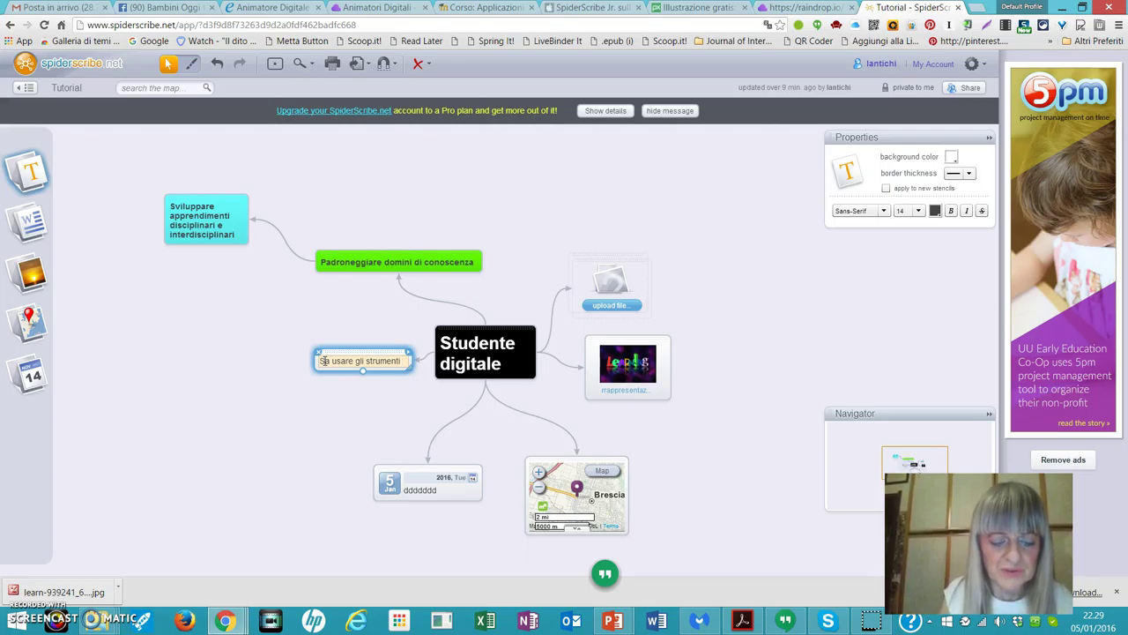
{"action": "type", "text": " tecnologici"}
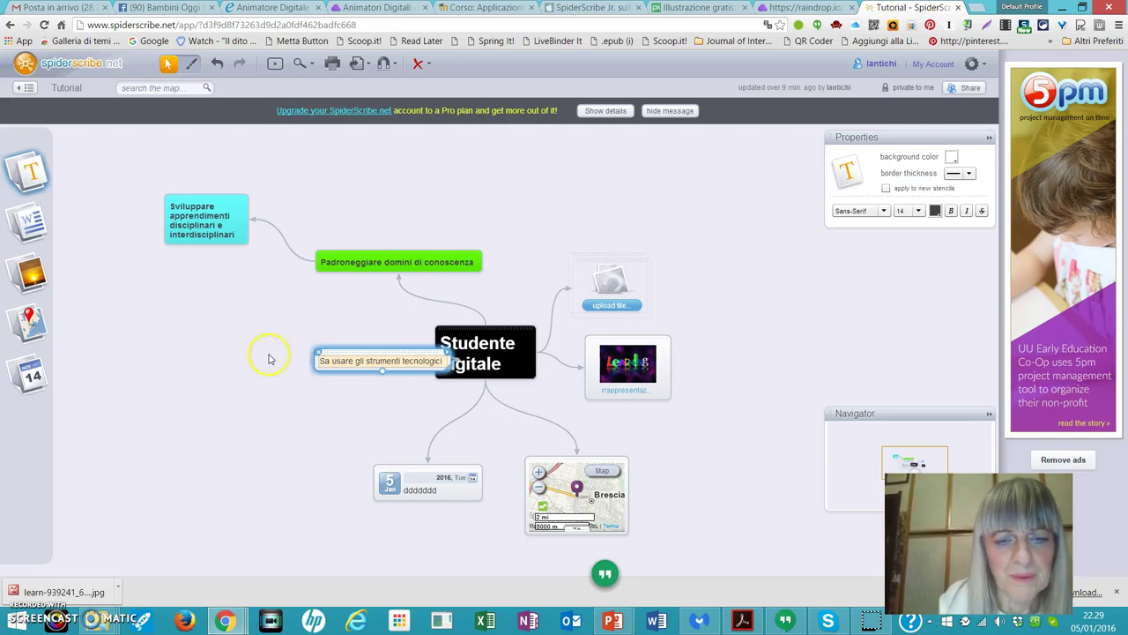
{"action": "left_click_drag", "start_coordinate": [326, 346], "coordinate": [263, 337]}
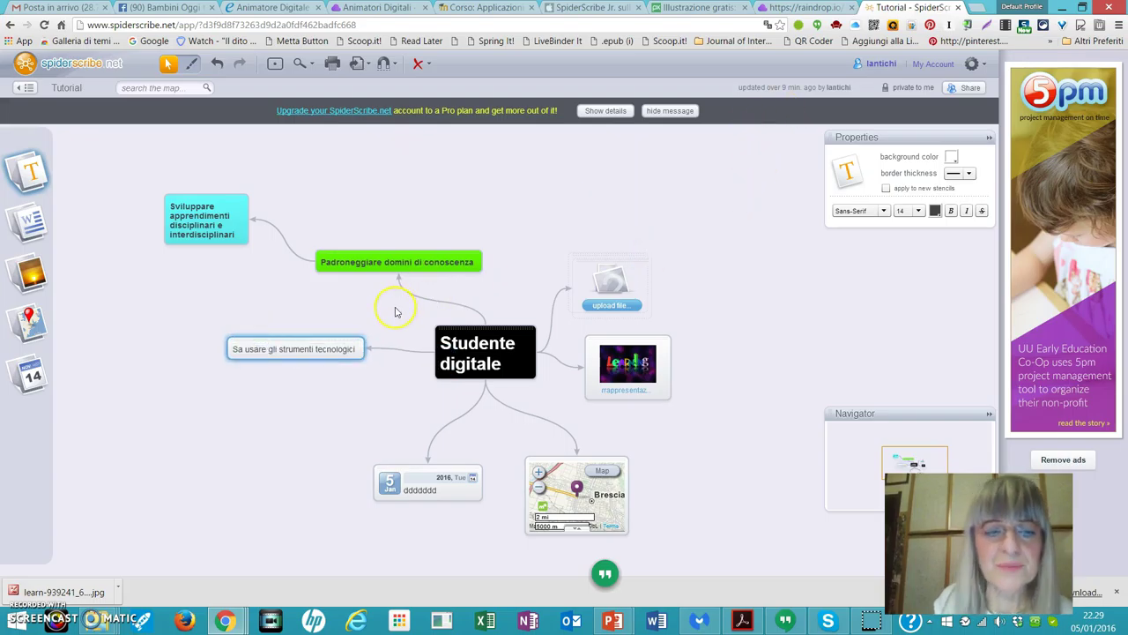
Give the "Sa usare gli strumenti tecnologici" stencil a bright green background and make its text bold.
{"action": "left_click", "coordinate": [334, 344]}
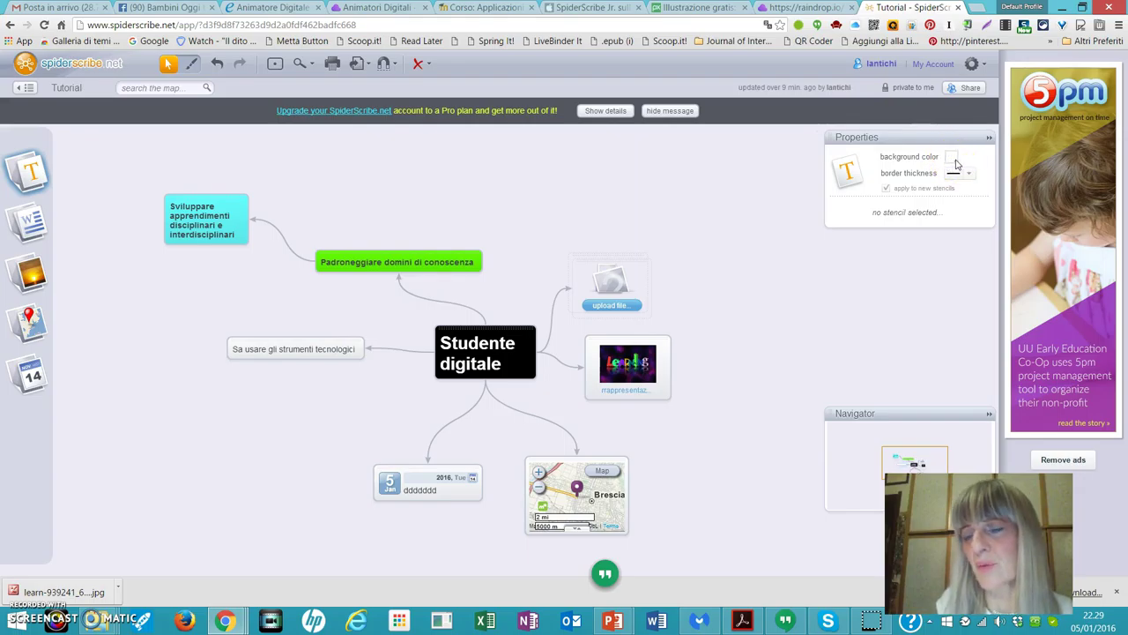
{"action": "left_click", "coordinate": [325, 342]}
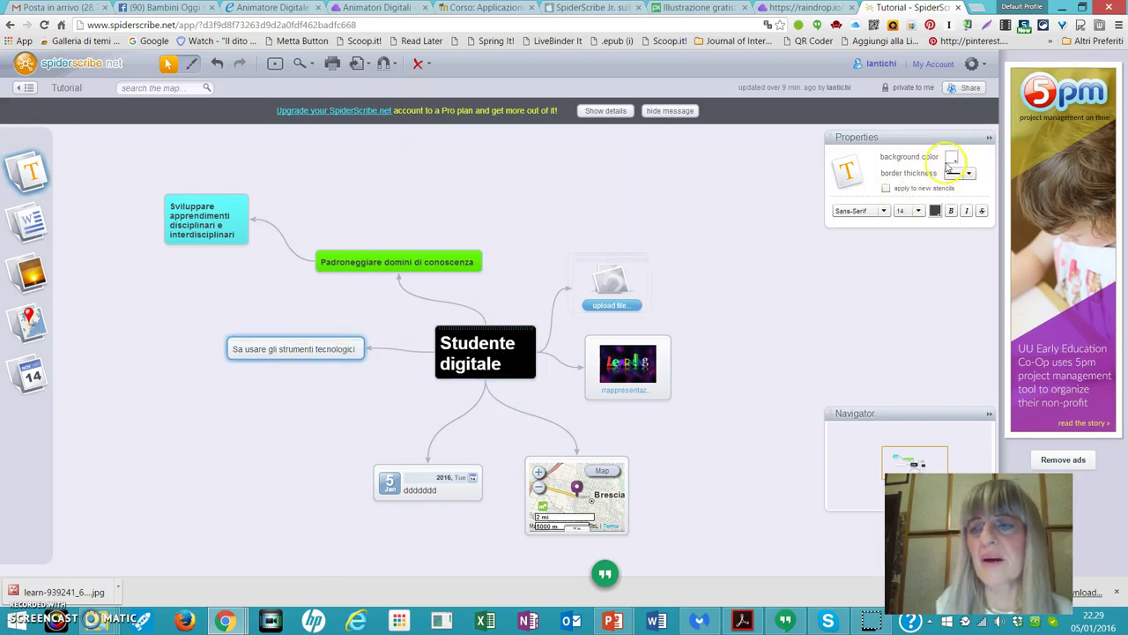
{"action": "left_click", "coordinate": [953, 159]}
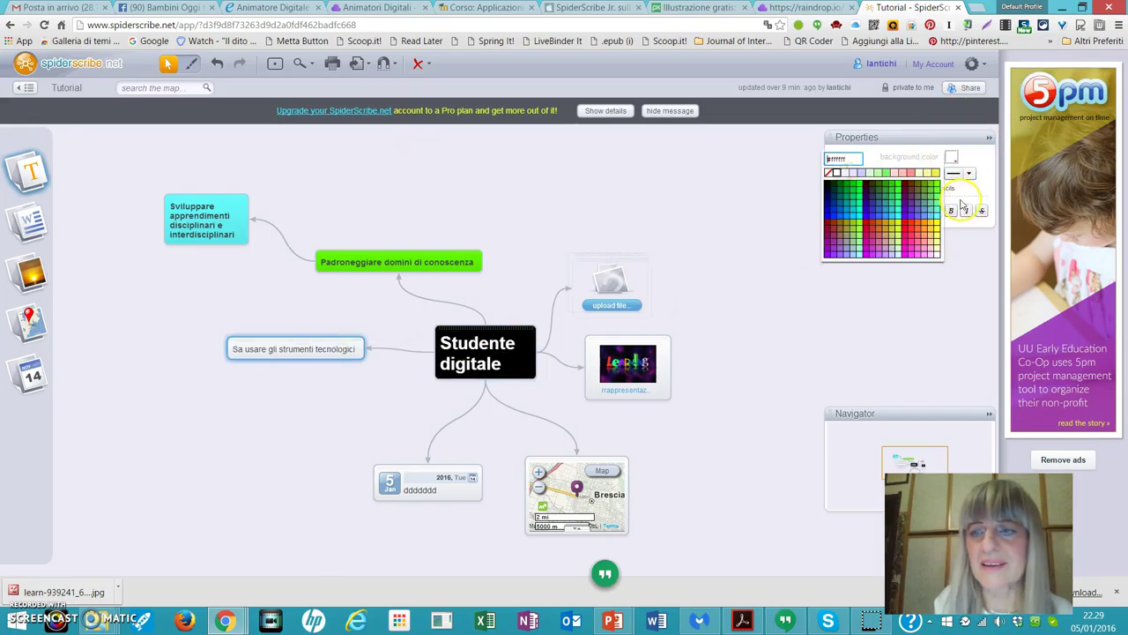
{"action": "left_click", "coordinate": [937, 188]}
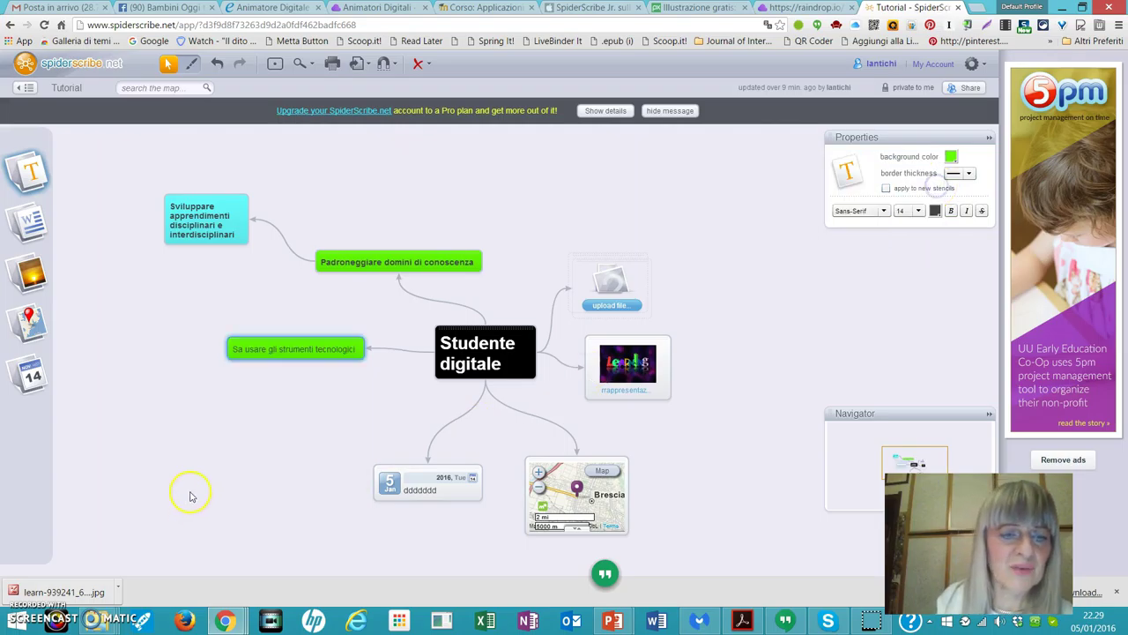
{"action": "left_click", "coordinate": [484, 361]}
{"action": "left_click", "coordinate": [950, 211]}
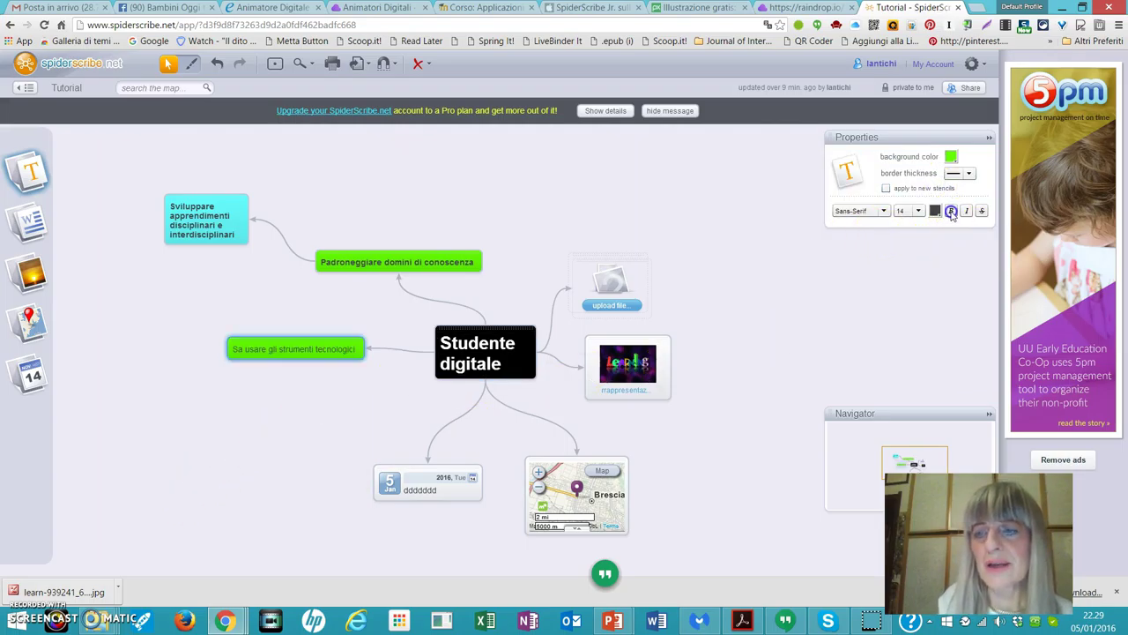
{"action": "left_click", "coordinate": [217, 432]}
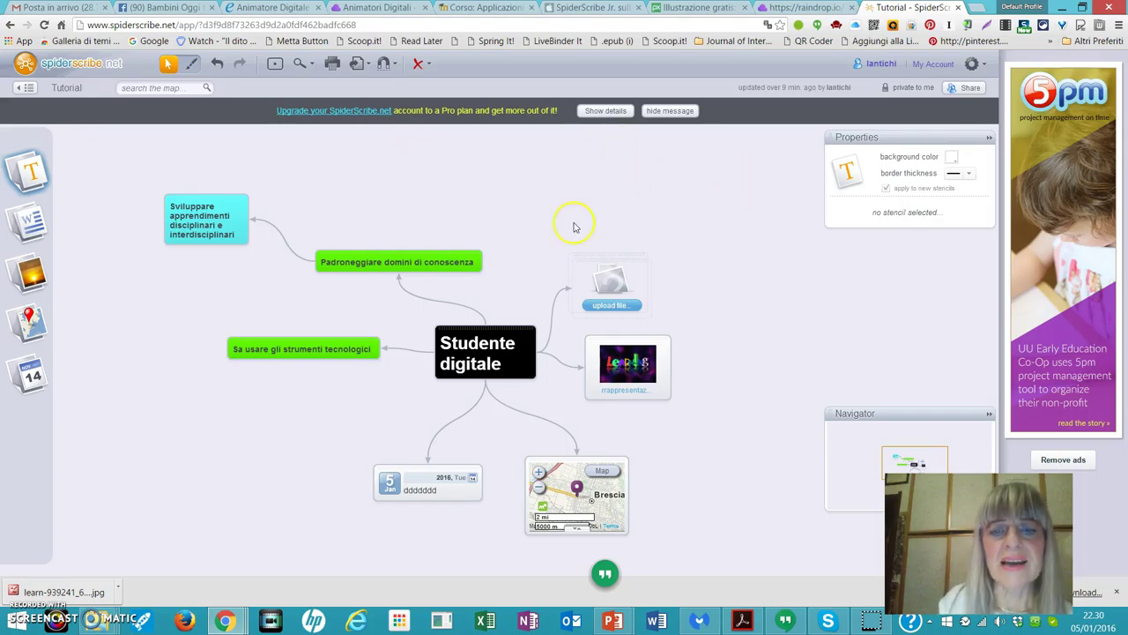
Change the map's sharing setting to "Public with the link" so anyone who has the link can access it.
{"action": "left_click", "coordinate": [967, 91]}
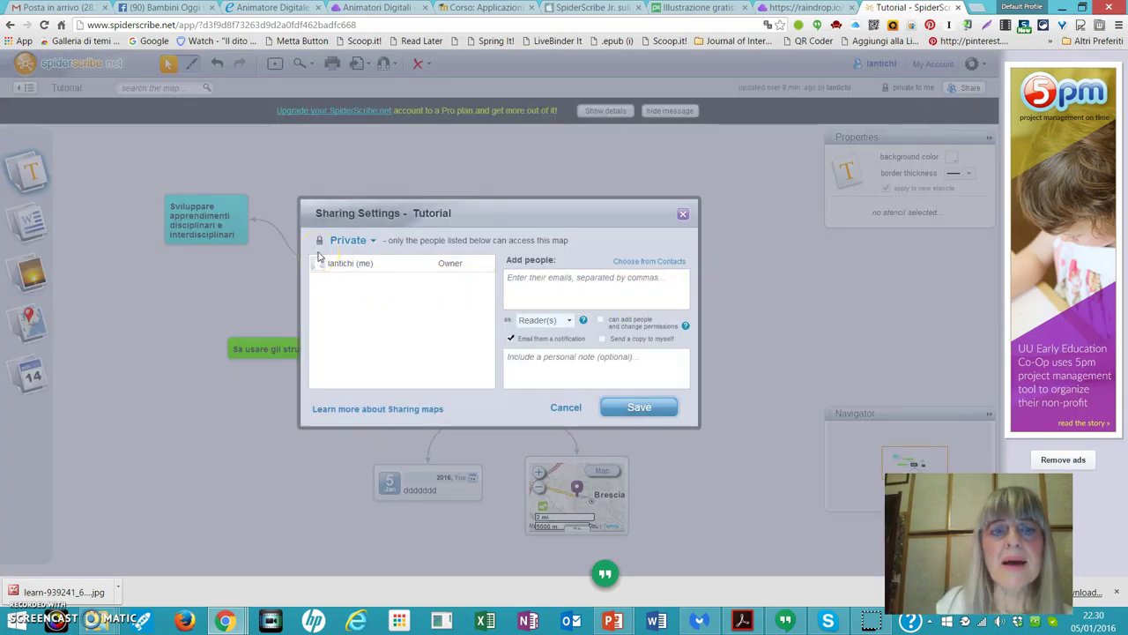
{"action": "left_click", "coordinate": [374, 241]}
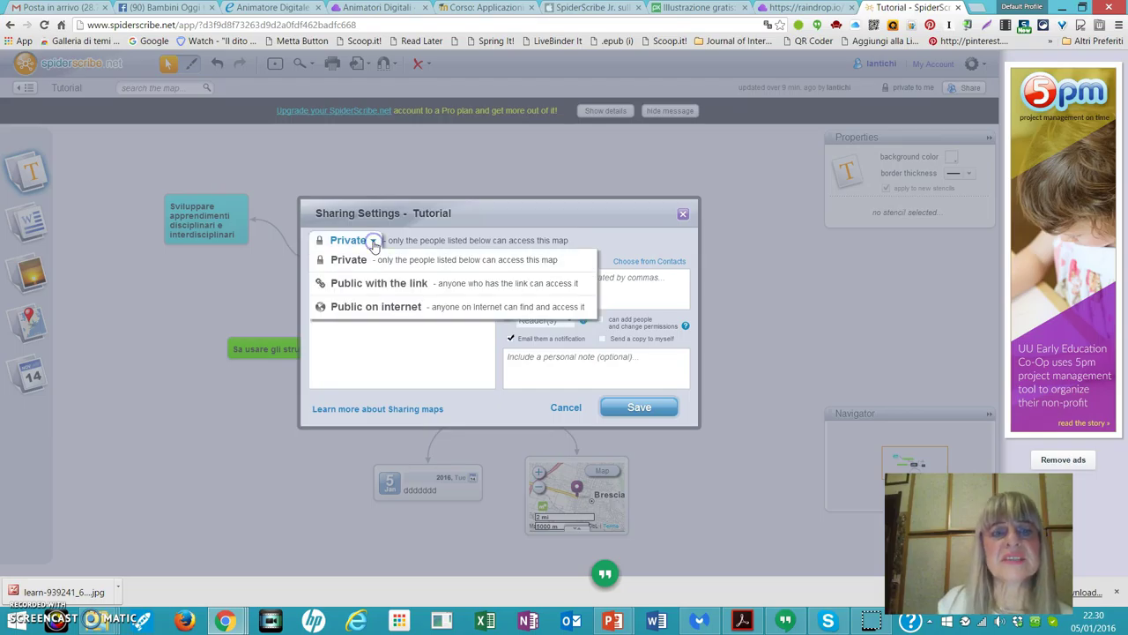
{"action": "left_click", "coordinate": [370, 314]}
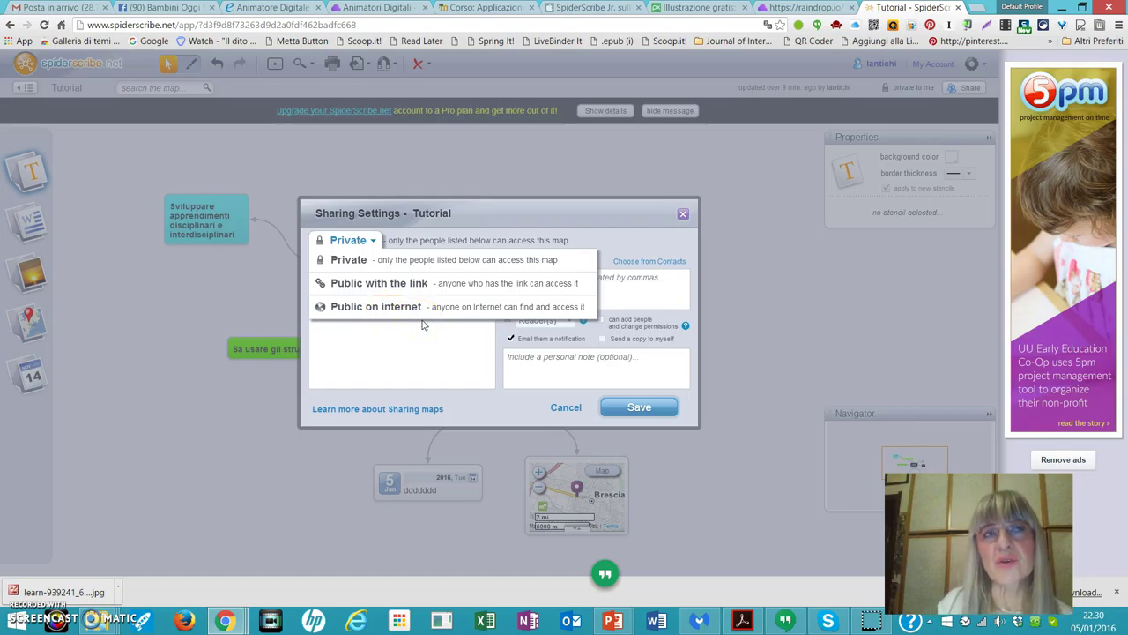
{"action": "left_click", "coordinate": [352, 289]}
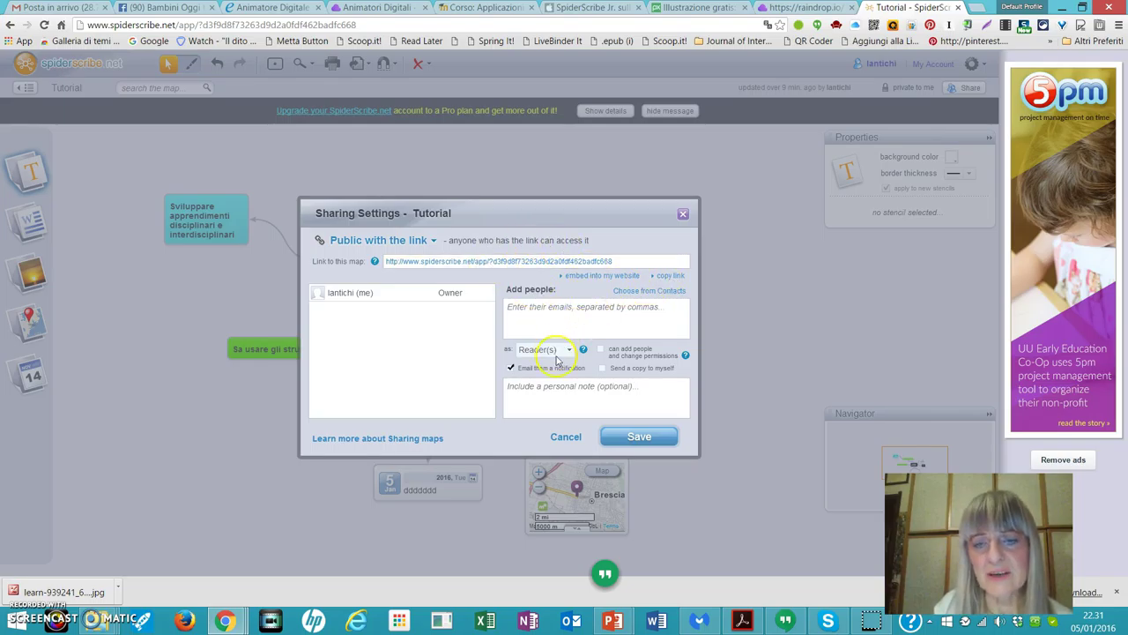
Copy the map's website embed code to the clipboard from the Embed Wizard, and save the map's sharing settings.
{"action": "left_click", "coordinate": [586, 279]}
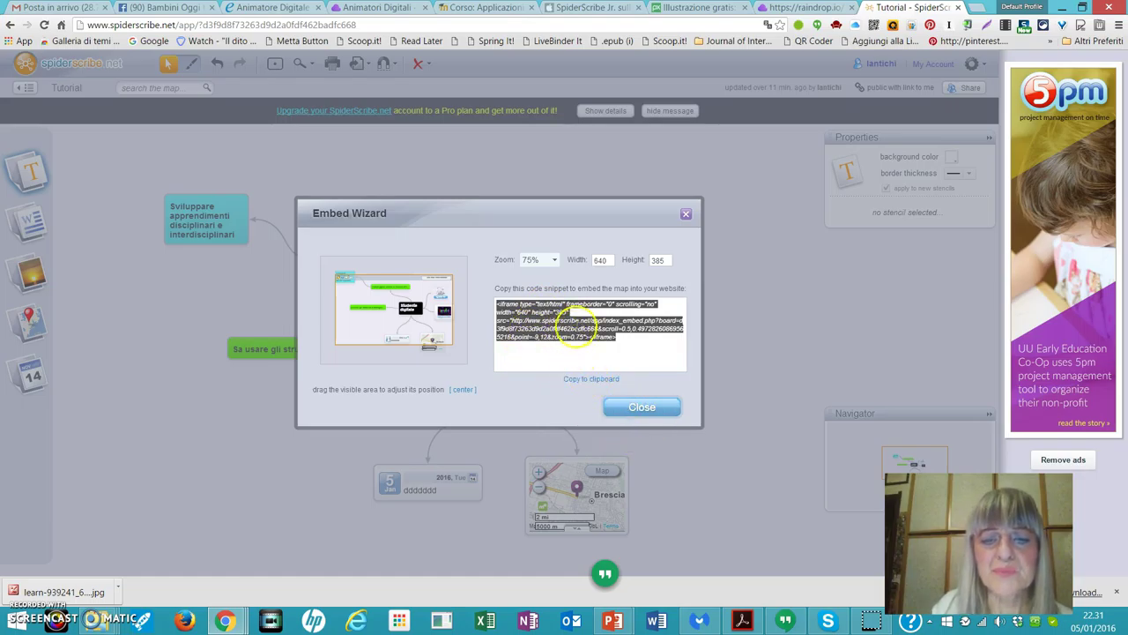
{"action": "left_click", "coordinate": [586, 381]}
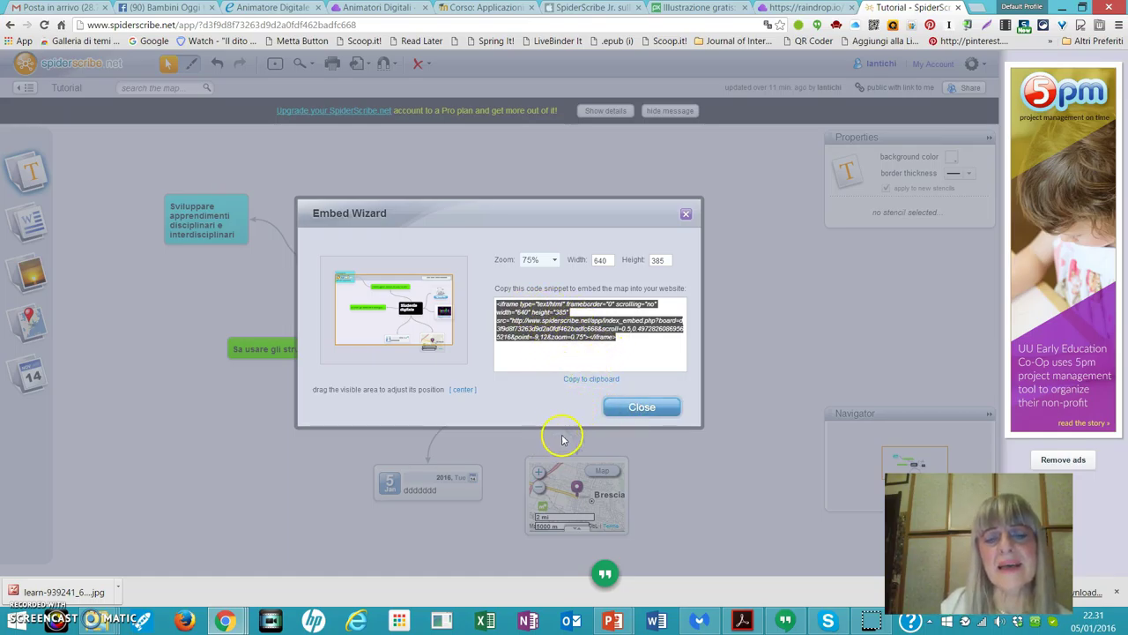
{"action": "left_click", "coordinate": [629, 411]}
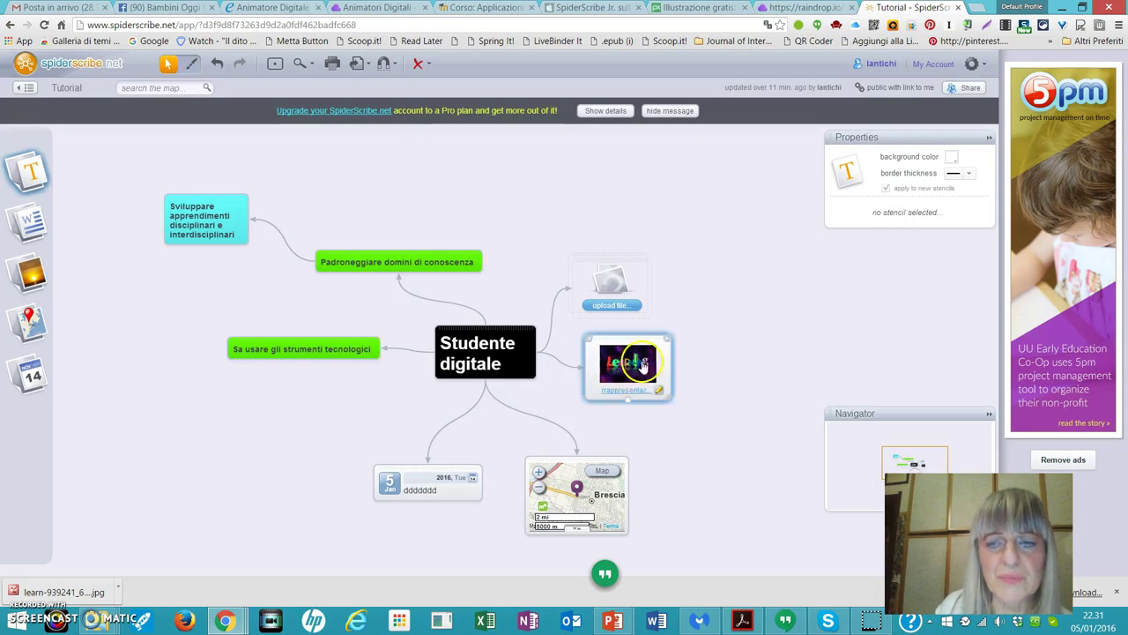
{"action": "left_click", "coordinate": [954, 87]}
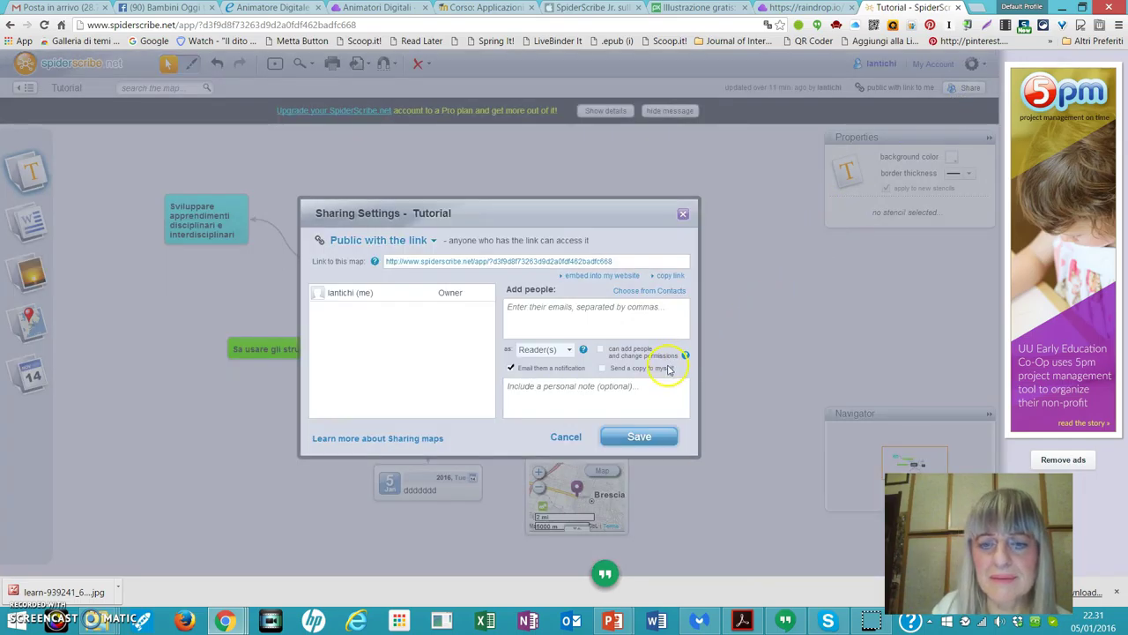
{"action": "left_click", "coordinate": [642, 439]}
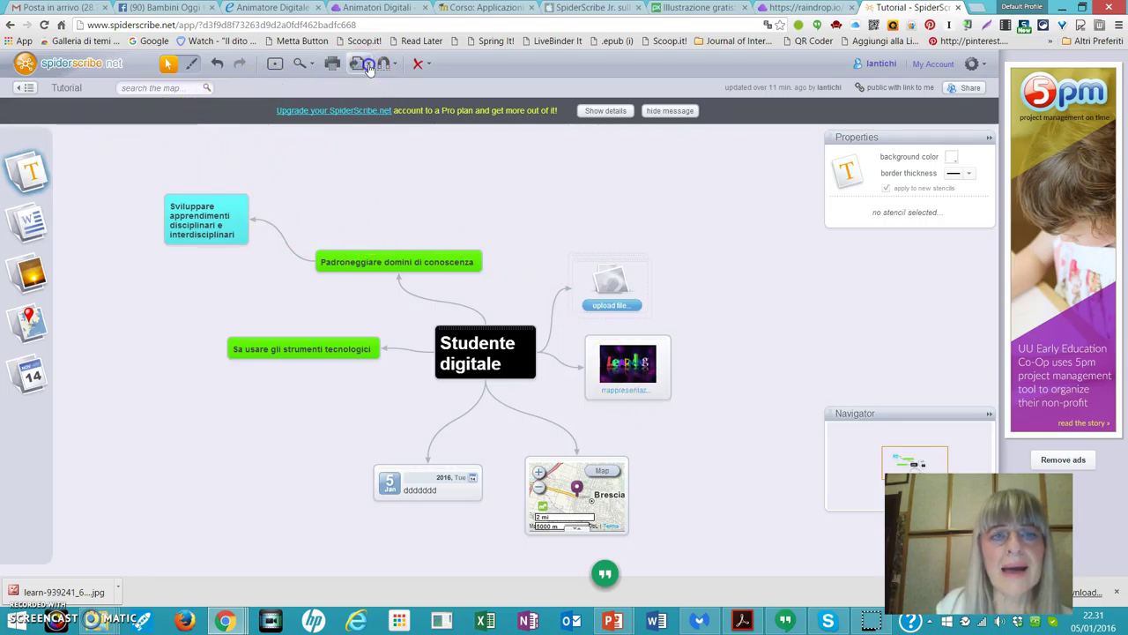
Try exporting the map as a PNG image as far as choosing where to save it, and cancel the save.
{"action": "left_click", "coordinate": [368, 67]}
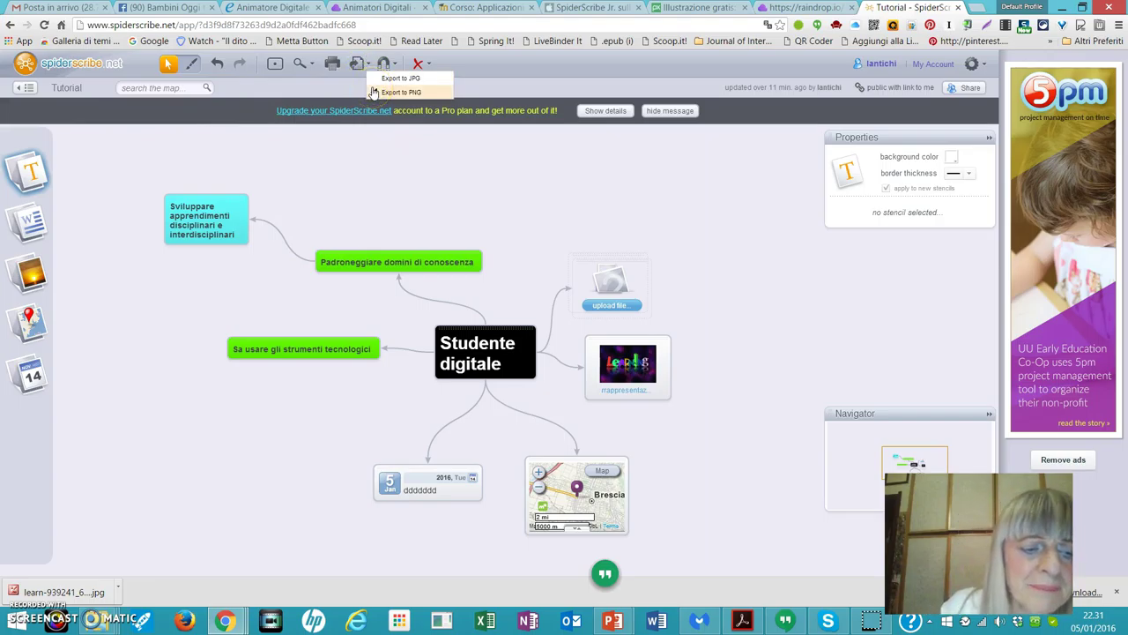
{"action": "left_click", "coordinate": [388, 93]}
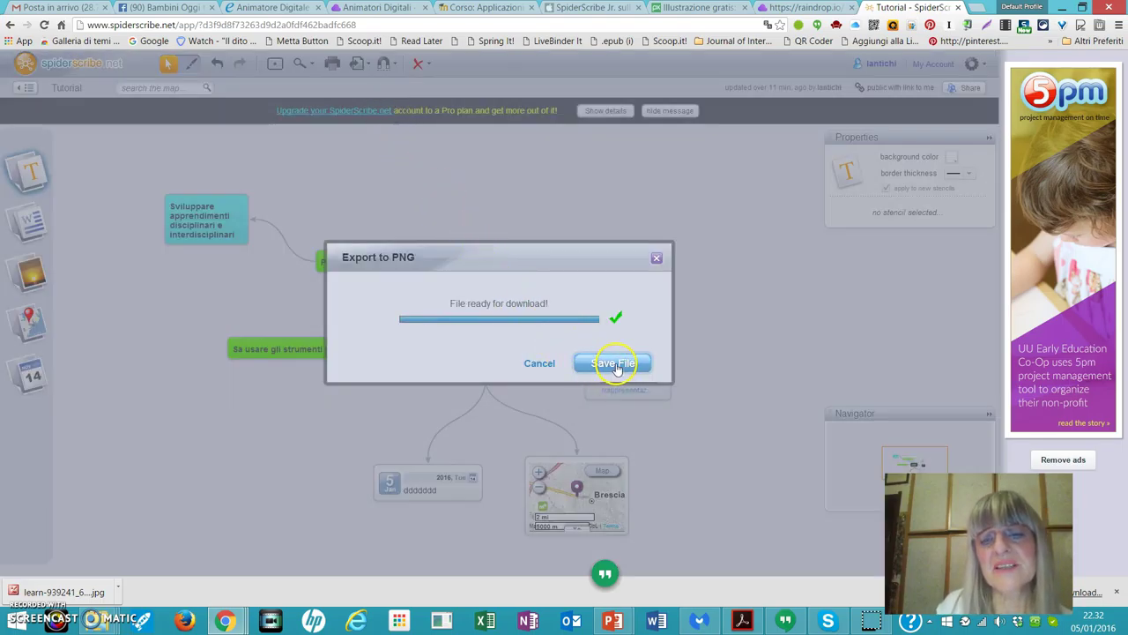
{"action": "left_click", "coordinate": [615, 364]}
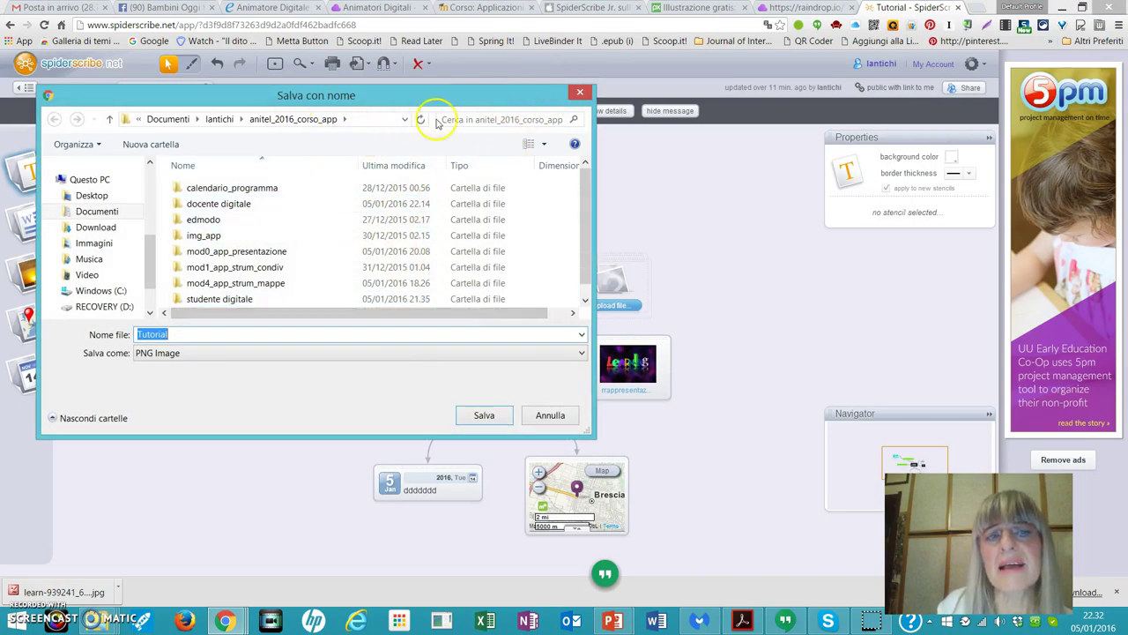
{"action": "left_click", "coordinate": [580, 92]}
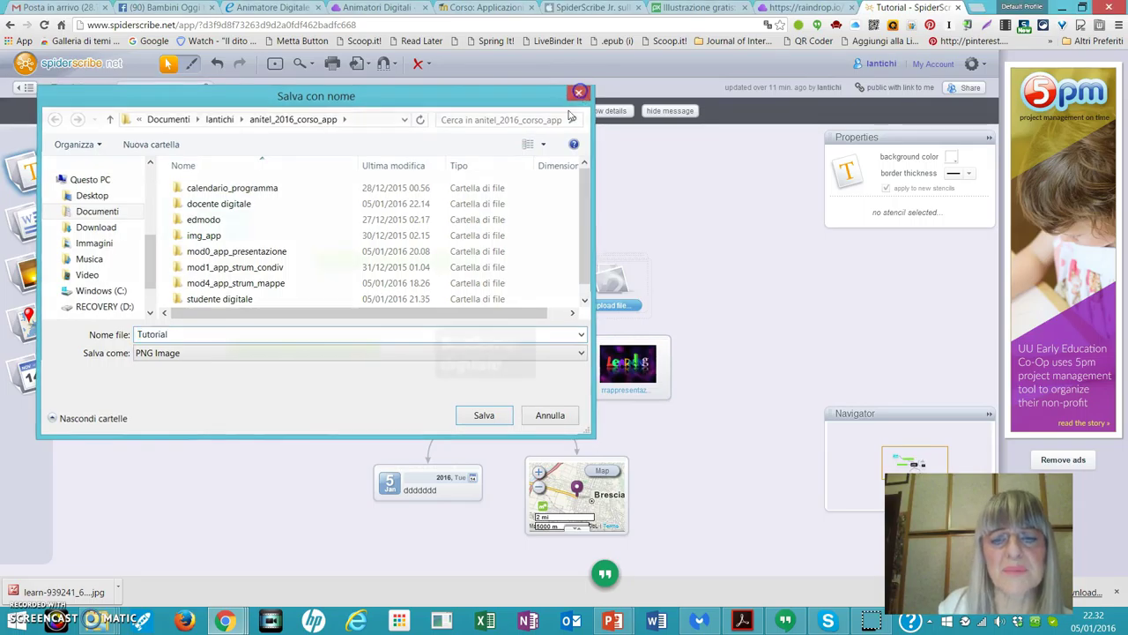